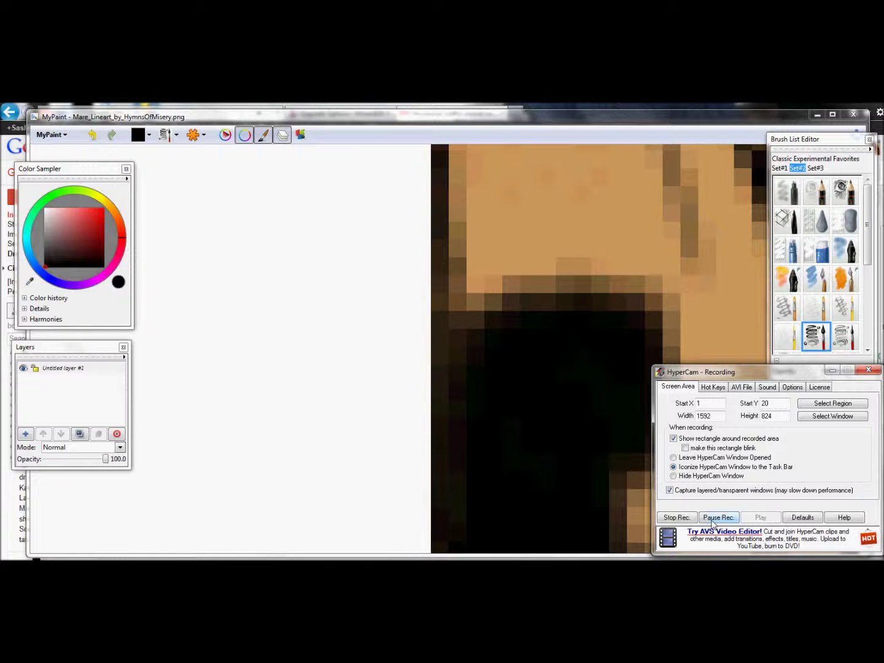
Step: Increase the brush radius to 0.47 and extend the black marking up the horse's far hind leg
{"action": "left_click", "coordinate": [716, 518]}
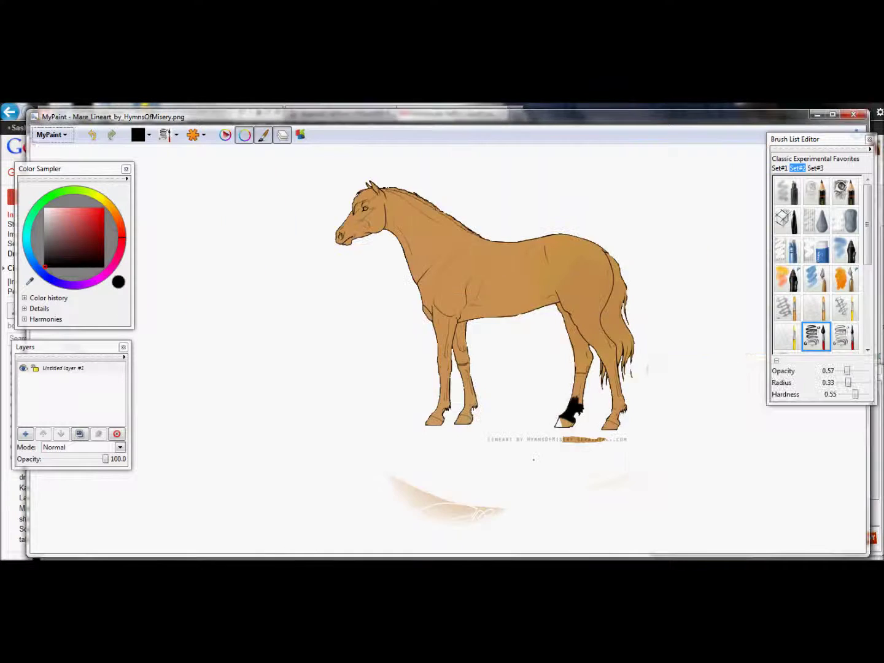
{"action": "scroll", "coordinate": [529, 489], "scroll_direction": "up", "scroll_amount": 10}
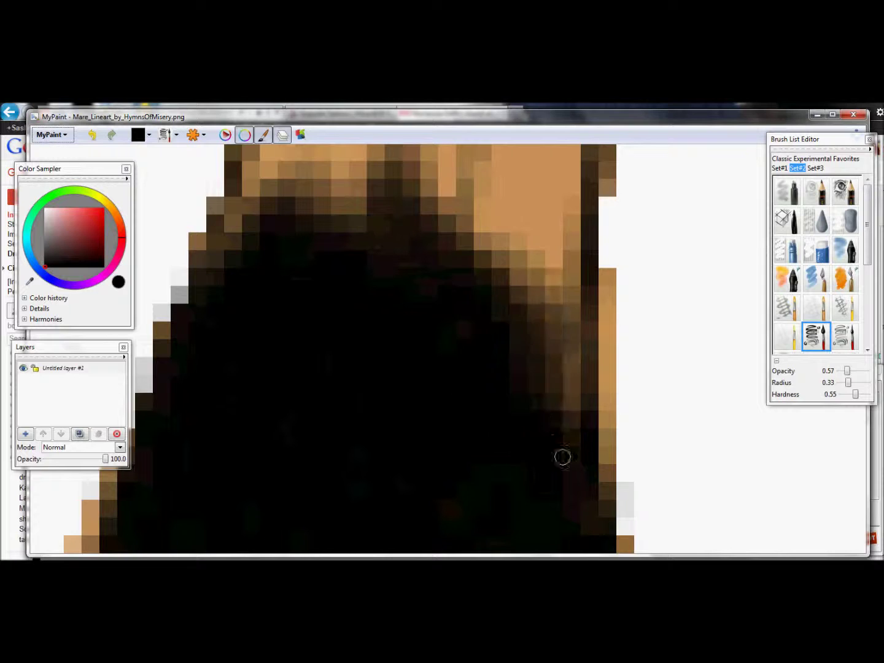
{"action": "mouse_move", "coordinate": [560, 457]}
{"action": "left_mouse_down"}
{"action": "mouse_move", "coordinate": [534, 277]}
{"action": "mouse_move", "coordinate": [478, 185]}
{"action": "mouse_move", "coordinate": [368, 257]}
{"action": "mouse_move", "coordinate": [466, 381]}
{"action": "mouse_move", "coordinate": [540, 277]}
{"action": "mouse_move", "coordinate": [467, 369]}
{"action": "left_mouse_up"}
{"action": "left_click_drag", "start_coordinate": [849, 384], "coordinate": [850, 384]}
{"action": "mouse_move", "coordinate": [552, 306]}
{"action": "left_mouse_down"}
{"action": "mouse_move", "coordinate": [362, 378]}
{"action": "mouse_move", "coordinate": [424, 389]}
{"action": "mouse_move", "coordinate": [317, 421]}
{"action": "mouse_move", "coordinate": [594, 423]}
{"action": "left_mouse_up"}
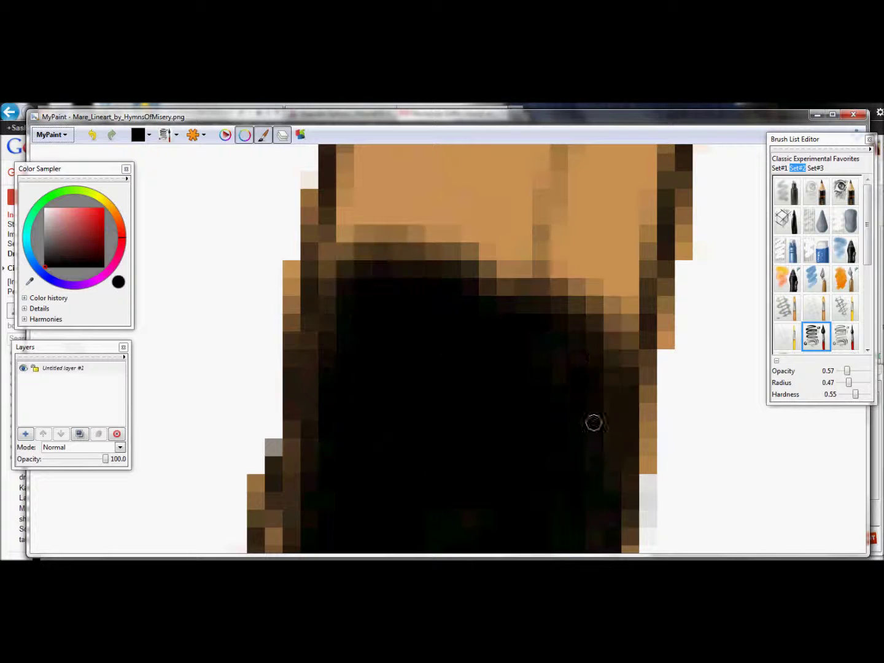
Step: Fill in the top and edges of the black stocking on the far hind leg, just below the hock
{"action": "mouse_move", "coordinate": [467, 417]}
{"action": "left_mouse_down"}
{"action": "mouse_move", "coordinate": [344, 258]}
{"action": "mouse_move", "coordinate": [257, 289]}
{"action": "mouse_move", "coordinate": [184, 276]}
{"action": "left_mouse_up"}
{"action": "mouse_move", "coordinate": [367, 369]}
{"action": "left_mouse_down"}
{"action": "mouse_move", "coordinate": [430, 277]}
{"action": "mouse_move", "coordinate": [245, 362]}
{"action": "mouse_move", "coordinate": [393, 369]}
{"action": "left_mouse_up"}
{"action": "mouse_move", "coordinate": [307, 277]}
{"action": "left_mouse_down"}
{"action": "mouse_move", "coordinate": [461, 399]}
{"action": "mouse_move", "coordinate": [272, 424]}
{"action": "mouse_move", "coordinate": [580, 373]}
{"action": "mouse_move", "coordinate": [411, 175]}
{"action": "mouse_move", "coordinate": [345, 276]}
{"action": "mouse_move", "coordinate": [369, 368]}
{"action": "mouse_move", "coordinate": [614, 276]}
{"action": "mouse_move", "coordinate": [632, 358]}
{"action": "mouse_move", "coordinate": [516, 204]}
{"action": "mouse_move", "coordinate": [443, 235]}
{"action": "left_mouse_up"}
{"action": "scroll", "coordinate": [445, 235], "scroll_direction": "down", "scroll_amount": 3}
{"action": "scroll", "coordinate": [486, 309], "scroll_direction": "up", "scroll_amount": 3}
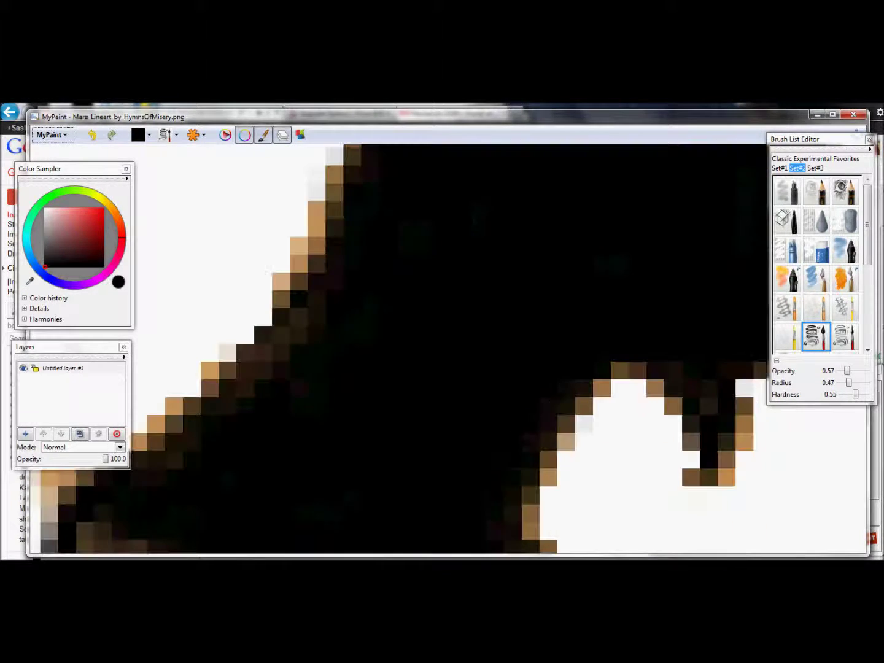
{"action": "scroll", "coordinate": [513, 396], "scroll_direction": "down", "scroll_amount": 6}
{"action": "scroll", "coordinate": [495, 356], "scroll_direction": "up", "scroll_amount": 2}
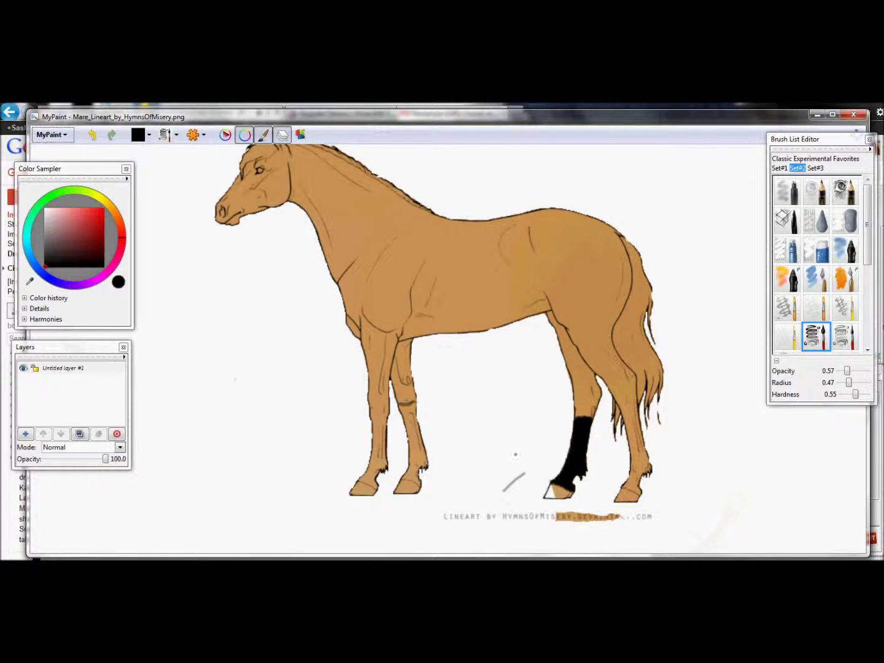
Step: Paint the pastern and fetlock of the far front leg black above the hoof with brush radius 0.72
{"action": "scroll", "coordinate": [515, 454], "scroll_direction": "up", "scroll_amount": 2}
{"action": "mouse_move", "coordinate": [506, 395]}
{"action": "left_mouse_down"}
{"action": "mouse_move", "coordinate": [506, 422]}
{"action": "mouse_move", "coordinate": [479, 440]}
{"action": "mouse_move", "coordinate": [539, 422]}
{"action": "mouse_move", "coordinate": [525, 492]}
{"action": "mouse_move", "coordinate": [489, 234]}
{"action": "mouse_move", "coordinate": [362, 343]}
{"action": "mouse_move", "coordinate": [487, 441]}
{"action": "mouse_move", "coordinate": [510, 279]}
{"action": "mouse_move", "coordinate": [306, 241]}
{"action": "mouse_move", "coordinate": [377, 268]}
{"action": "mouse_move", "coordinate": [361, 296]}
{"action": "mouse_move", "coordinate": [355, 380]}
{"action": "mouse_move", "coordinate": [522, 440]}
{"action": "mouse_move", "coordinate": [504, 356]}
{"action": "mouse_move", "coordinate": [280, 324]}
{"action": "mouse_move", "coordinate": [282, 346]}
{"action": "mouse_move", "coordinate": [401, 334]}
{"action": "mouse_move", "coordinate": [541, 350]}
{"action": "mouse_move", "coordinate": [543, 429]}
{"action": "left_mouse_up"}
{"action": "scroll", "coordinate": [504, 406], "scroll_direction": "up", "scroll_amount": 3}
{"action": "mouse_move", "coordinate": [599, 424]}
{"action": "left_mouse_down"}
{"action": "mouse_move", "coordinate": [540, 478]}
{"action": "mouse_move", "coordinate": [611, 334]}
{"action": "left_mouse_up"}
{"action": "mouse_move", "coordinate": [586, 388]}
{"action": "left_mouse_down"}
{"action": "mouse_move", "coordinate": [434, 244]}
{"action": "mouse_move", "coordinate": [404, 467]}
{"action": "mouse_move", "coordinate": [500, 318]}
{"action": "mouse_move", "coordinate": [680, 329]}
{"action": "left_mouse_up"}
{"action": "key", "text": "f"}
{"action": "scroll", "coordinate": [639, 353], "scroll_direction": "down", "scroll_amount": 3}
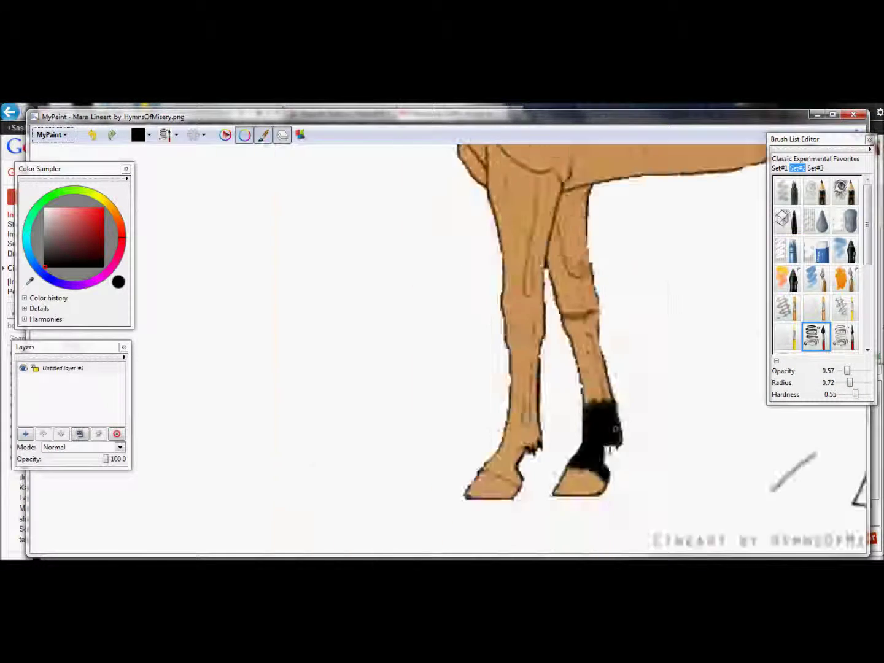
Step: Reduce the brush radius to 0.33 and extend the black up the cannon of the far front leg
{"action": "scroll", "coordinate": [639, 352], "scroll_direction": "up", "scroll_amount": 3}
{"action": "key", "text": "d"}
{"action": "key", "text": "d"}
{"action": "mouse_move", "coordinate": [583, 246]}
{"action": "left_mouse_down"}
{"action": "mouse_move", "coordinate": [479, 399]}
{"action": "mouse_move", "coordinate": [484, 260]}
{"action": "mouse_move", "coordinate": [380, 334]}
{"action": "mouse_move", "coordinate": [345, 334]}
{"action": "mouse_move", "coordinate": [341, 252]}
{"action": "mouse_move", "coordinate": [258, 240]}
{"action": "mouse_move", "coordinate": [344, 276]}
{"action": "mouse_move", "coordinate": [299, 354]}
{"action": "left_mouse_up"}
{"action": "key", "text": "Right"}
{"action": "key", "text": "Left"}
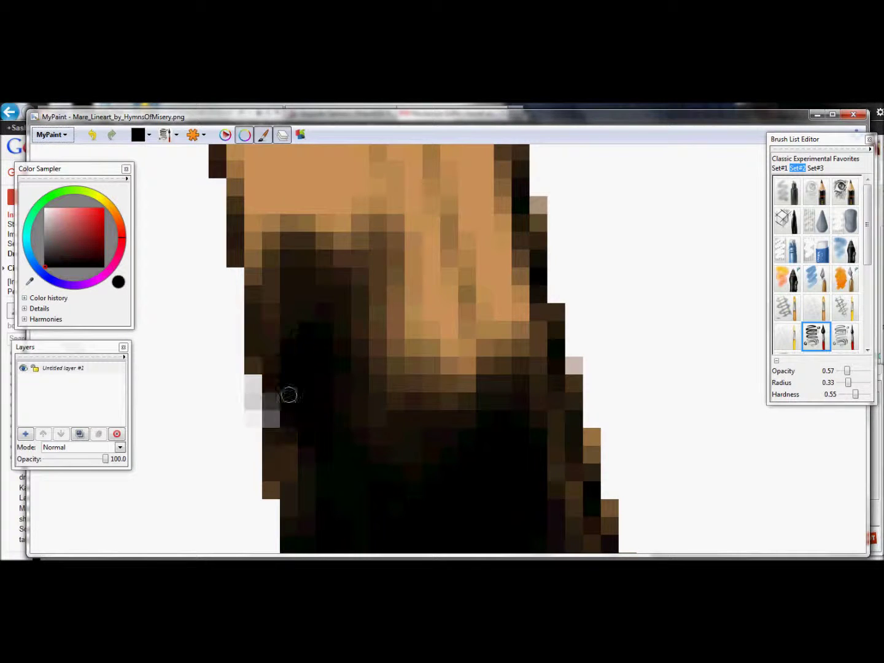
{"action": "scroll", "coordinate": [289, 395], "scroll_direction": "down", "scroll_amount": 3}
{"action": "scroll", "coordinate": [543, 476], "scroll_direction": "up", "scroll_amount": 4}
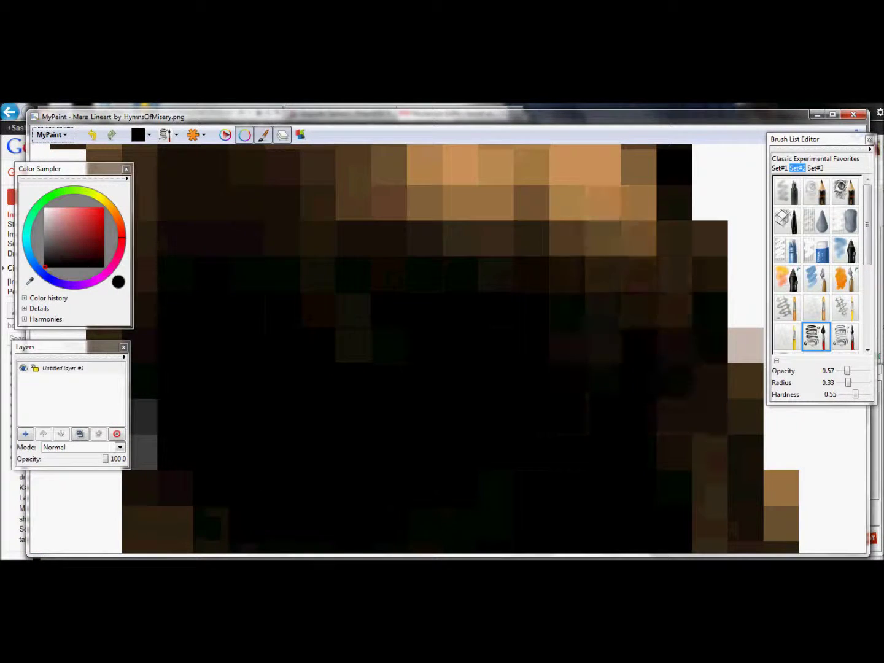
Step: Fill the far front leg's black stocking out to its outlines and up to just below the knee
{"action": "key", "text": "Up"}
{"action": "mouse_move", "coordinate": [571, 276]}
{"action": "left_mouse_down"}
{"action": "mouse_move", "coordinate": [623, 401]}
{"action": "mouse_move", "coordinate": [456, 341]}
{"action": "mouse_move", "coordinate": [395, 457]}
{"action": "mouse_move", "coordinate": [343, 283]}
{"action": "mouse_move", "coordinate": [306, 369]}
{"action": "left_mouse_up"}
{"action": "key", "text": "Left"}
{"action": "key", "text": "Right"}
{"action": "mouse_move", "coordinate": [588, 426]}
{"action": "left_mouse_down"}
{"action": "mouse_move", "coordinate": [467, 258]}
{"action": "mouse_move", "coordinate": [385, 278]}
{"action": "mouse_move", "coordinate": [242, 260]}
{"action": "mouse_move", "coordinate": [412, 261]}
{"action": "mouse_move", "coordinate": [386, 449]}
{"action": "mouse_move", "coordinate": [332, 283]}
{"action": "mouse_move", "coordinate": [455, 461]}
{"action": "mouse_move", "coordinate": [564, 403]}
{"action": "mouse_move", "coordinate": [608, 282]}
{"action": "left_mouse_up"}
{"action": "scroll", "coordinate": [242, 260], "scroll_direction": "down", "scroll_amount": 2}
{"action": "key", "text": "Left"}
{"action": "key", "text": "Up"}
{"action": "mouse_move", "coordinate": [540, 195]}
{"action": "left_mouse_down"}
{"action": "mouse_move", "coordinate": [383, 401]}
{"action": "mouse_move", "coordinate": [251, 414]}
{"action": "mouse_move", "coordinate": [389, 331]}
{"action": "mouse_move", "coordinate": [305, 286]}
{"action": "mouse_move", "coordinate": [230, 278]}
{"action": "left_mouse_up"}
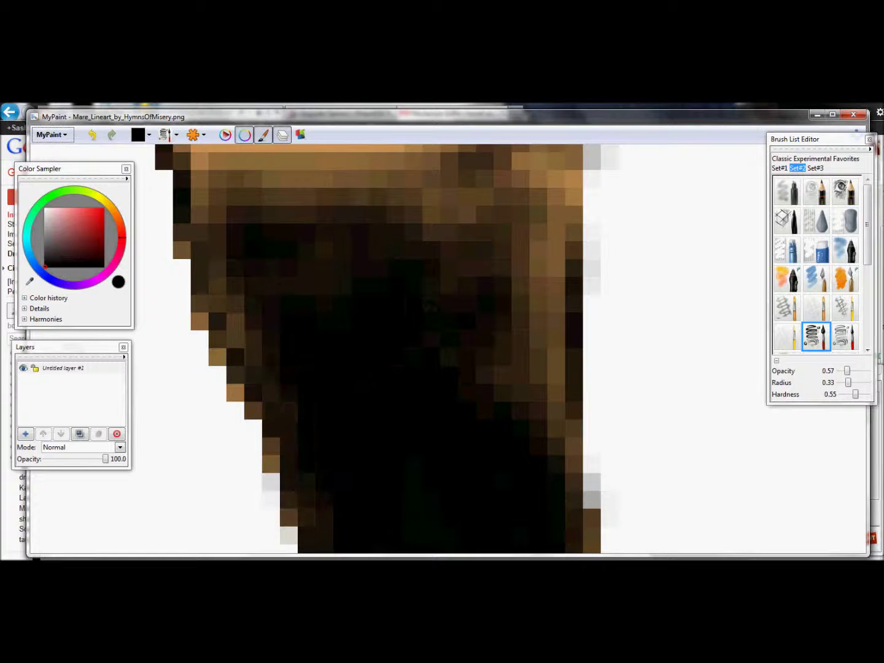
{"action": "scroll", "coordinate": [448, 363], "scroll_direction": "down", "scroll_amount": 2}
{"action": "left_click_drag", "start_coordinate": [448, 363], "coordinate": [556, 359]}
{"action": "scroll", "coordinate": [472, 375], "scroll_direction": "down", "scroll_amount": 5}
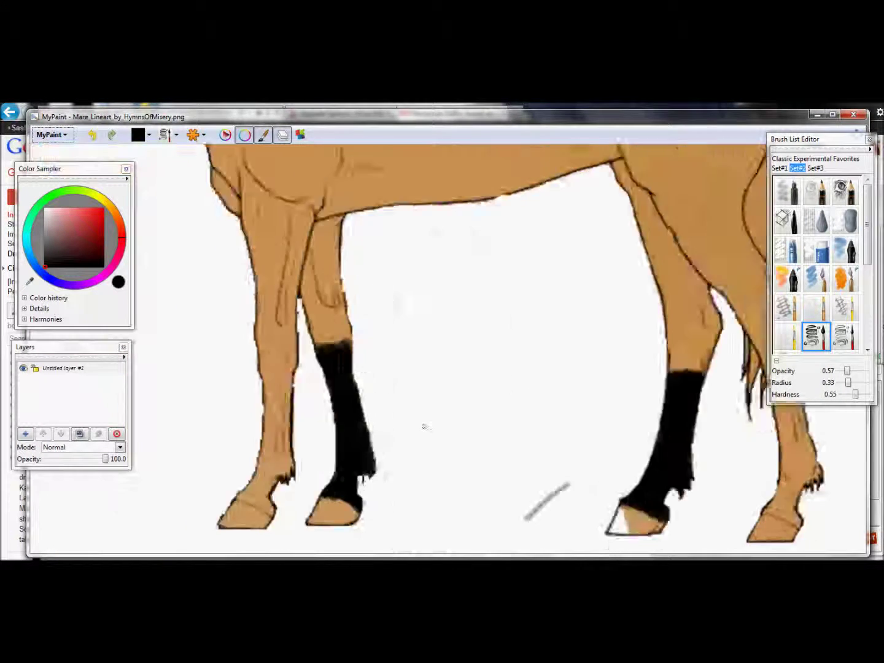
Step: Erase the brown coat from the near hind leg's pastern and fetlock with the eraser brush at radius 0.33
{"action": "scroll", "coordinate": [429, 429], "scroll_direction": "down", "scroll_amount": 2}
{"action": "scroll", "coordinate": [446, 407], "scroll_direction": "up", "scroll_amount": 10}
{"action": "key", "text": "1"}
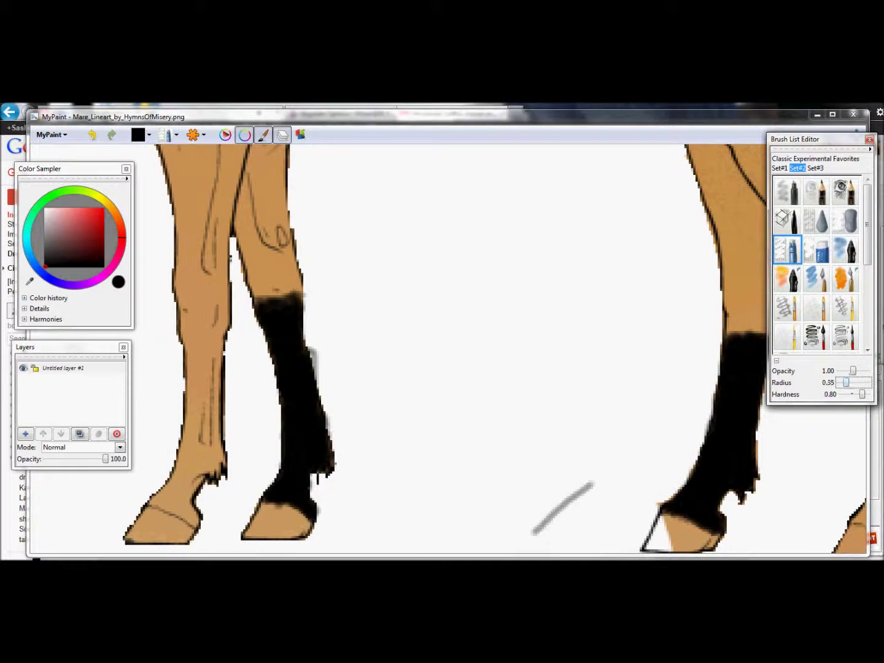
{"action": "scroll", "coordinate": [445, 405], "scroll_direction": "up", "scroll_amount": 2}
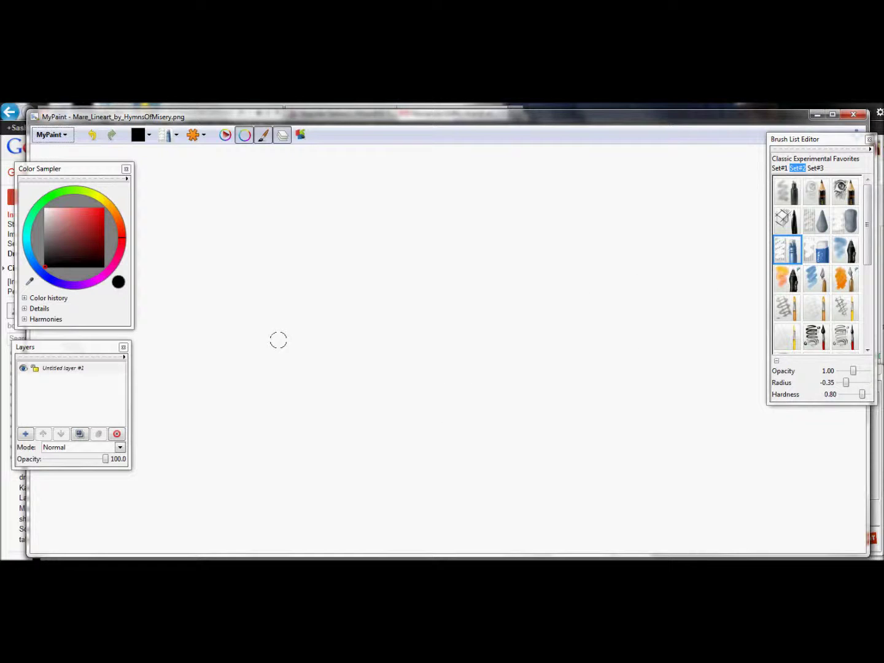
{"action": "scroll", "coordinate": [281, 340], "scroll_direction": "down", "scroll_amount": 5}
{"action": "scroll", "coordinate": [281, 341], "scroll_direction": "up", "scroll_amount": 5}
{"action": "scroll", "coordinate": [281, 340], "scroll_direction": "down", "scroll_amount": 5}
{"action": "key", "text": "f"}
{"action": "key", "text": "f"}
{"action": "scroll", "coordinate": [281, 341], "scroll_direction": "up", "scroll_amount": 5}
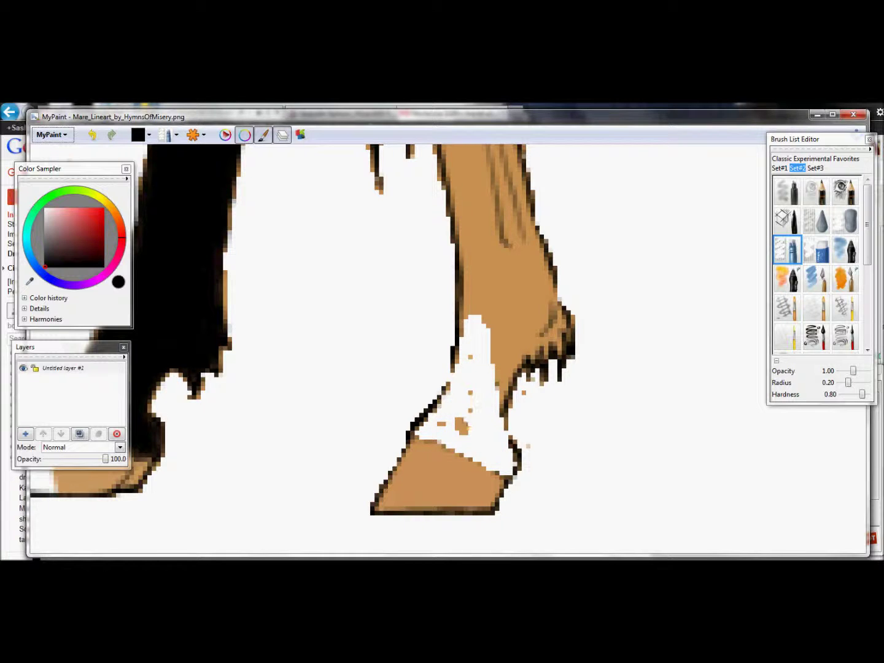
{"action": "left_click_drag", "start_coordinate": [535, 279], "coordinate": [517, 324]}
{"action": "key", "text": "f"}
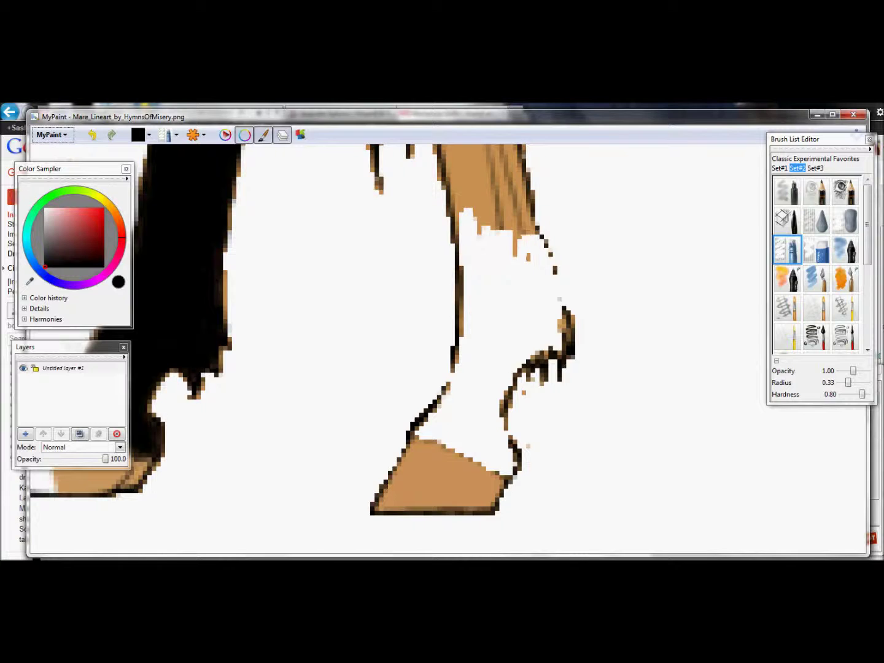
Step: Extend the white stocking up the near hind leg's cannon to the lower tail strands
{"action": "key", "text": "Up"}
{"action": "key", "text": "Up"}
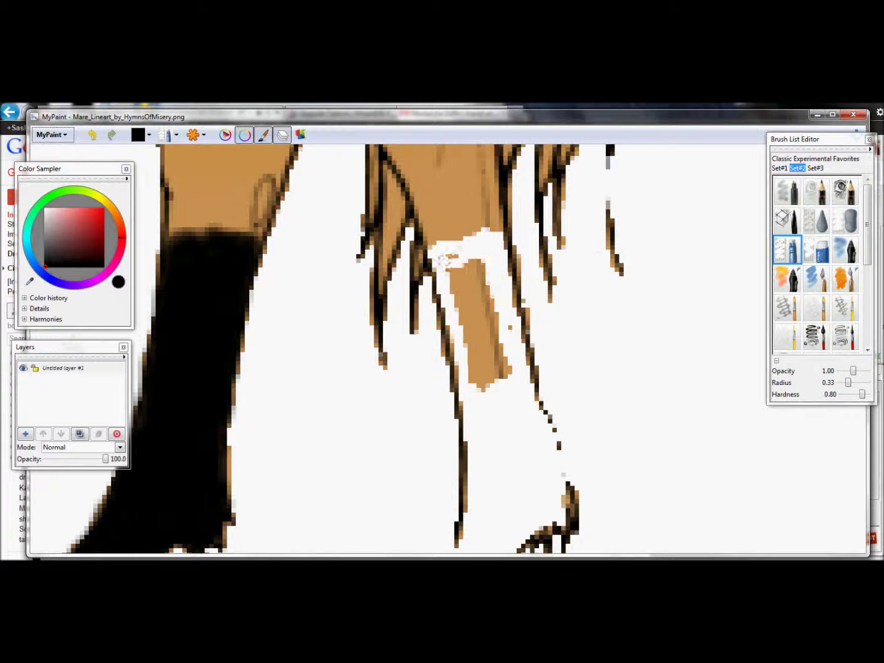
{"action": "key", "text": "minus"}
{"action": "key", "text": "minus"}
{"action": "key", "text": "minus"}
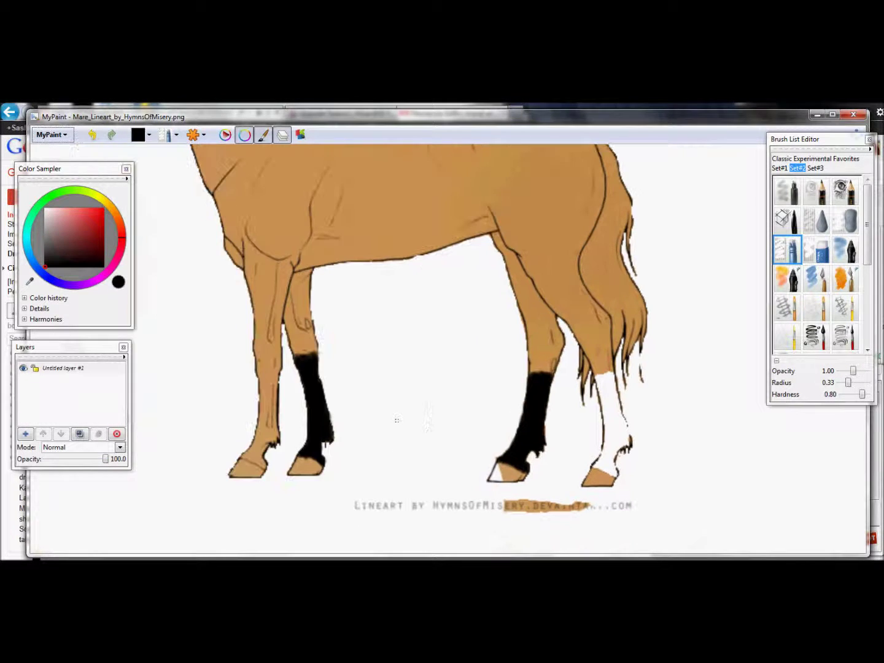
Step: Erase the brown coat from the near front leg between the hoof and the knee to form a white stocking
{"action": "key", "text": "plus"}
{"action": "key", "text": "plus"}
{"action": "key", "text": "plus"}
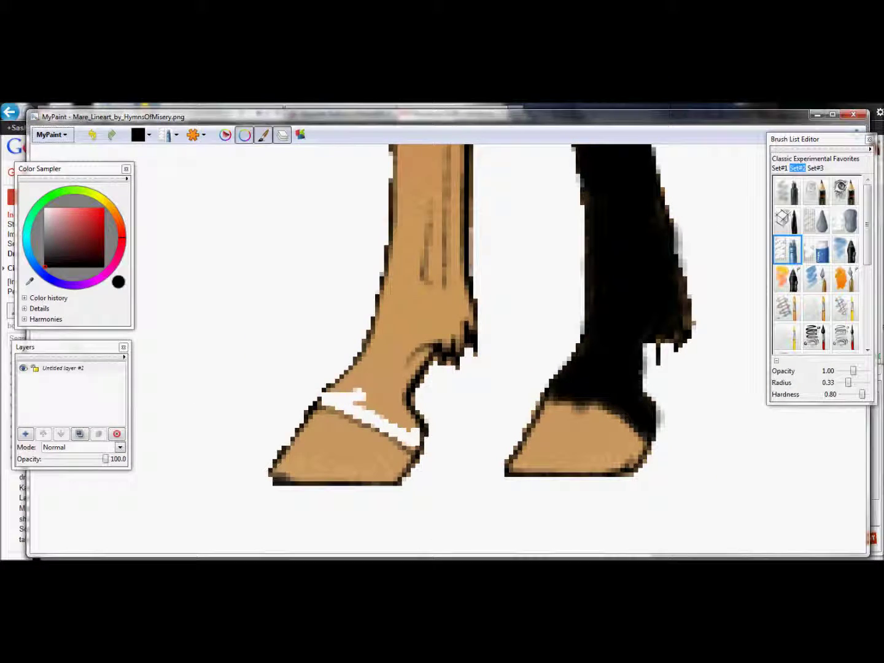
{"action": "left_click_drag", "start_coordinate": [437, 354], "coordinate": [454, 289]}
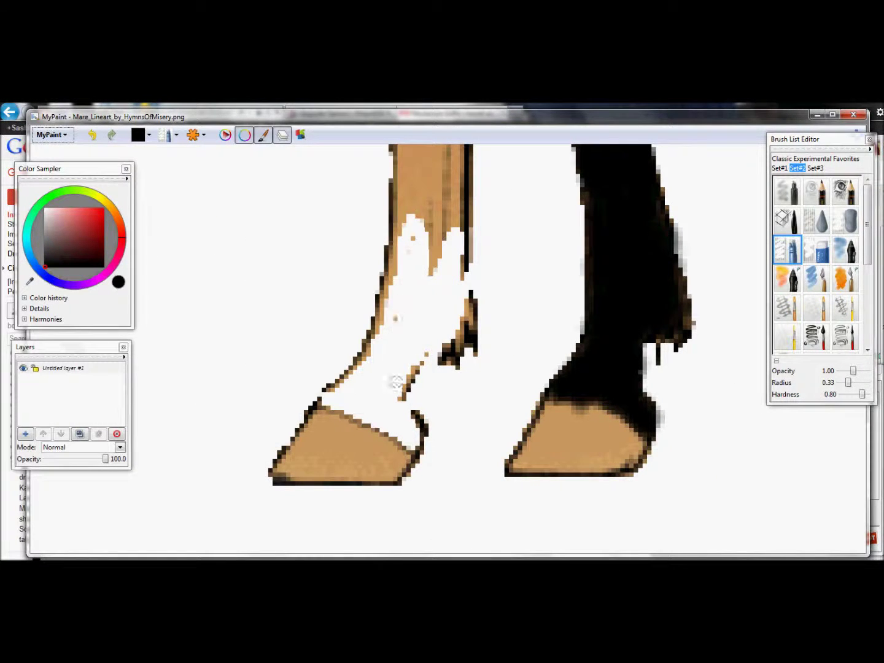
{"action": "key", "text": "plus"}
{"action": "key", "text": "plus"}
{"action": "key", "text": "plus"}
{"action": "mouse_move", "coordinate": [276, 258]}
{"action": "left_mouse_down"}
{"action": "mouse_move", "coordinate": [368, 344]}
{"action": "mouse_move", "coordinate": [295, 307]}
{"action": "mouse_move", "coordinate": [330, 293]}
{"action": "mouse_move", "coordinate": [344, 380]}
{"action": "mouse_move", "coordinate": [427, 428]}
{"action": "mouse_move", "coordinate": [412, 344]}
{"action": "mouse_move", "coordinate": [307, 337]}
{"action": "left_mouse_up"}
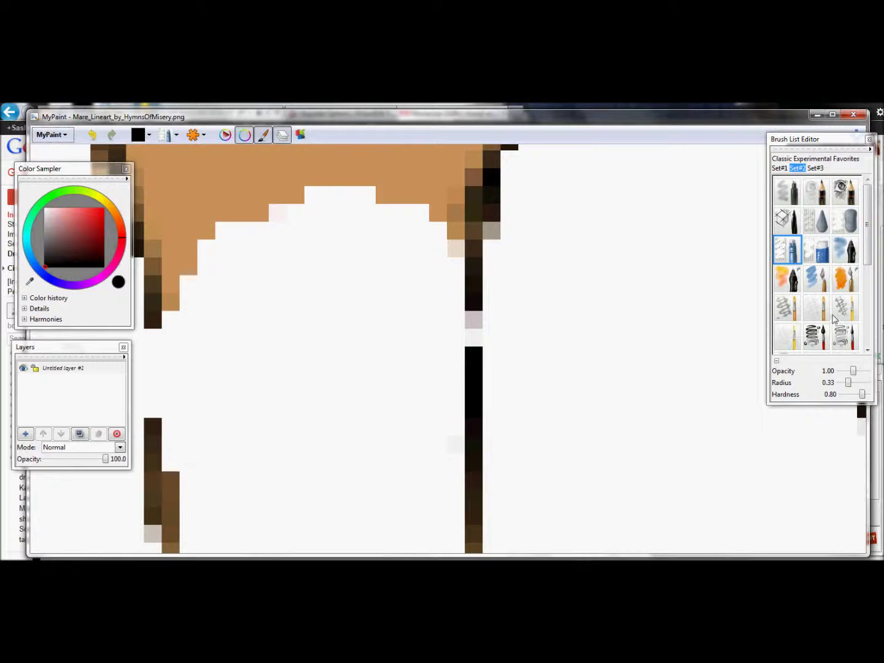
Step: Redraw the erased outlines along the near front leg's cannon in black with the pencil brush at radius -1.31
{"action": "key", "text": "d"}
{"action": "key", "text": "d"}
{"action": "key", "text": "d"}
{"action": "key", "text": "d"}
{"action": "key", "text": "d"}
{"action": "key", "text": "d"}
{"action": "key", "text": "d"}
{"action": "scroll", "coordinate": [532, 396], "scroll_direction": "down", "scroll_amount": 3}
{"action": "scroll", "coordinate": [479, 419], "scroll_direction": "up", "scroll_amount": 3}
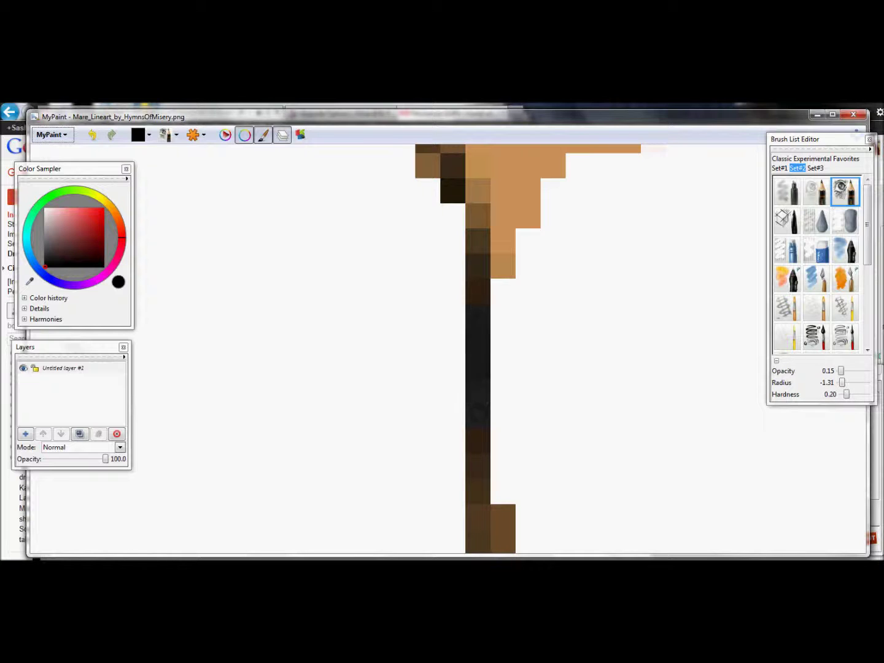
{"action": "scroll", "coordinate": [479, 394], "scroll_direction": "down", "scroll_amount": 2}
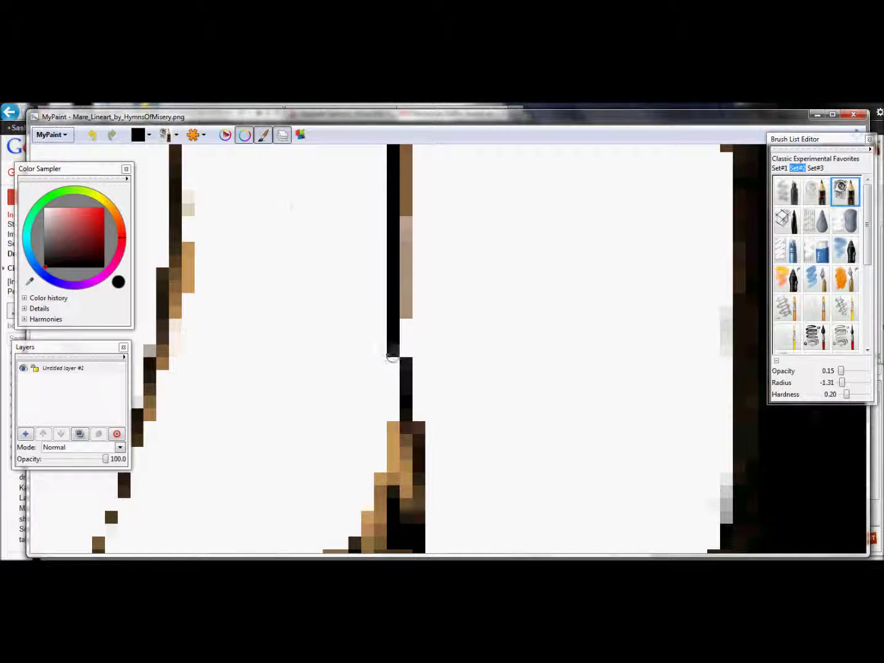
Step: Close the gaps in the black outline around the near front leg's heel and fetlock hair
{"action": "scroll", "coordinate": [392, 354], "scroll_direction": "down", "scroll_amount": 3}
{"action": "scroll", "coordinate": [334, 442], "scroll_direction": "up", "scroll_amount": 4}
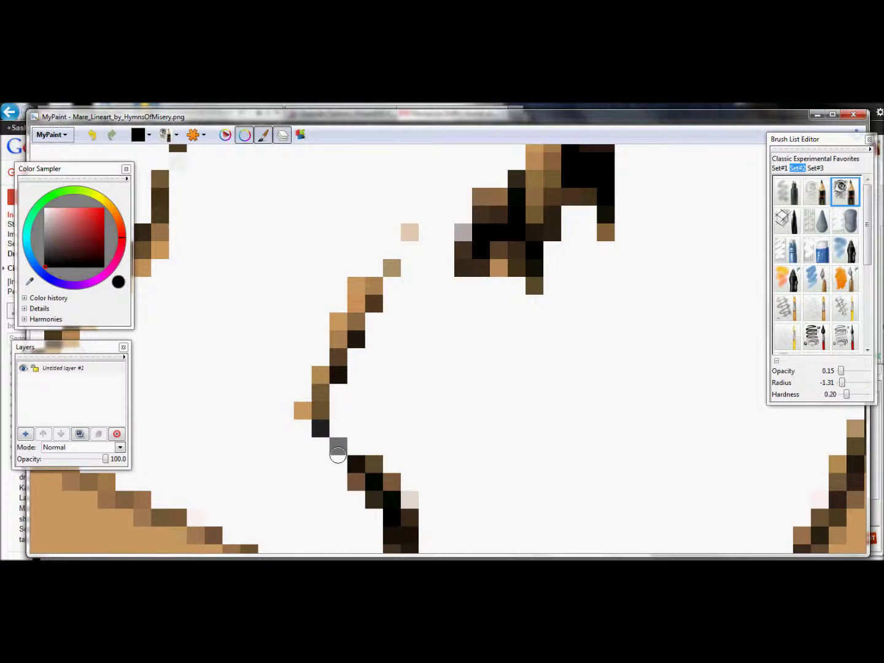
{"action": "left_click_drag", "start_coordinate": [392, 269], "coordinate": [488, 378]}
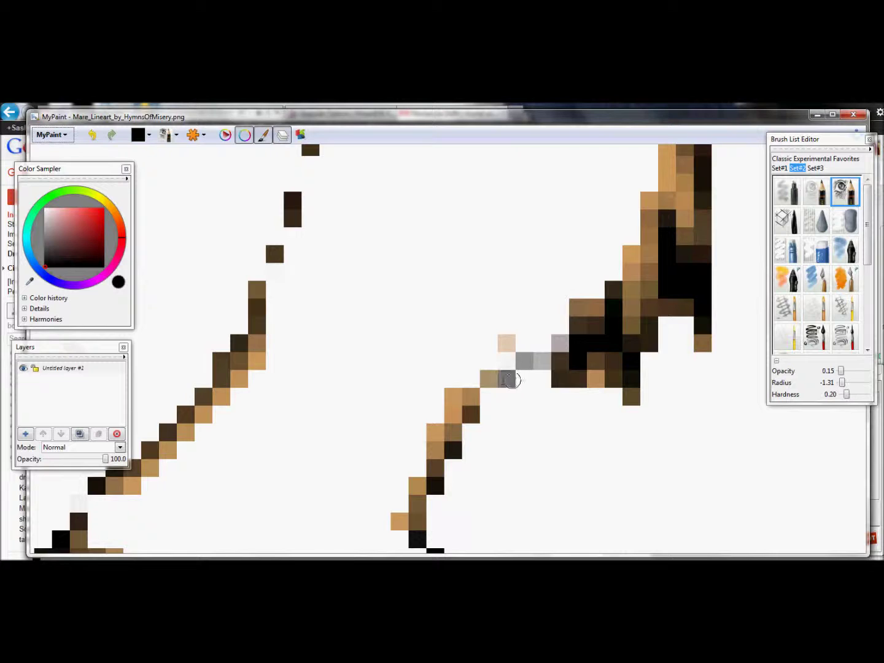
{"action": "scroll", "coordinate": [553, 348], "scroll_direction": "down", "scroll_amount": 5}
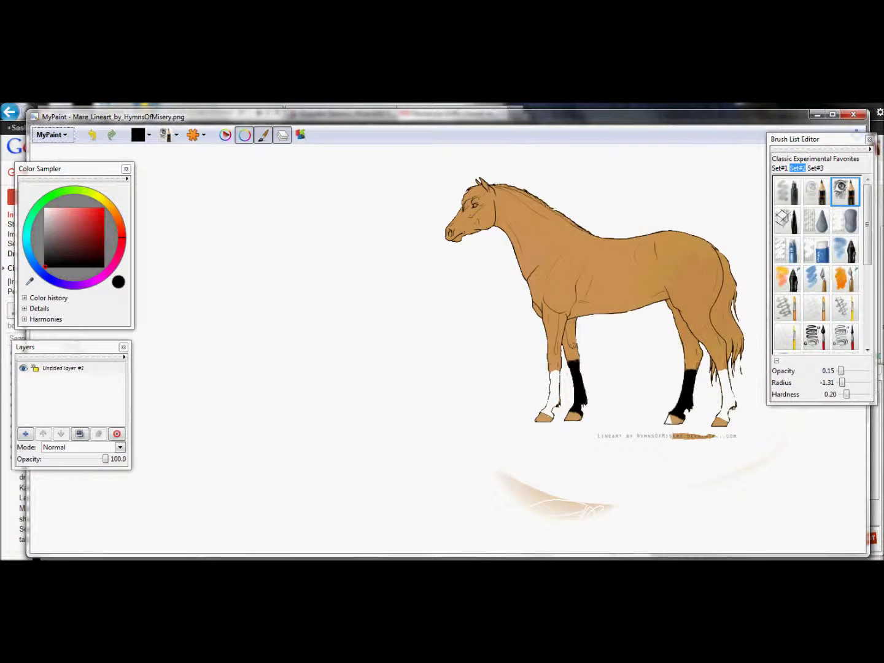
Step: Colour the chestnuts on the far front and far hind legs greyish brown and erase the stray grey test stroke
{"action": "left_click_drag", "start_coordinate": [219, 262], "coordinate": [47, 265]}
{"action": "left_click", "coordinate": [47, 265]}
{"action": "scroll", "coordinate": [406, 373], "scroll_direction": "up", "scroll_amount": 5}
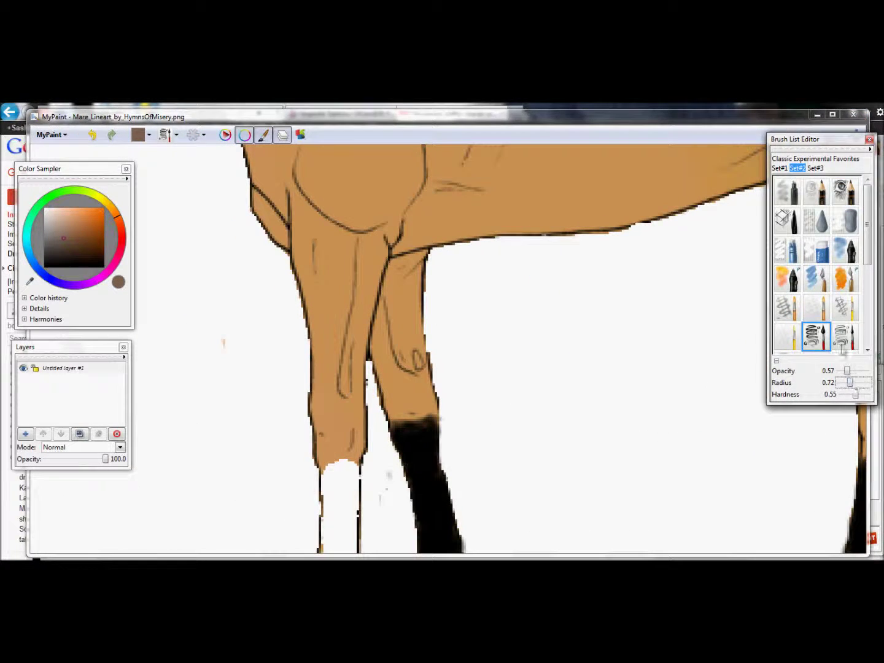
{"action": "key", "text": "1"}
{"action": "scroll", "coordinate": [417, 360], "scroll_direction": "down", "scroll_amount": 3}
{"action": "scroll", "coordinate": [556, 405], "scroll_direction": "up", "scroll_amount": 3}
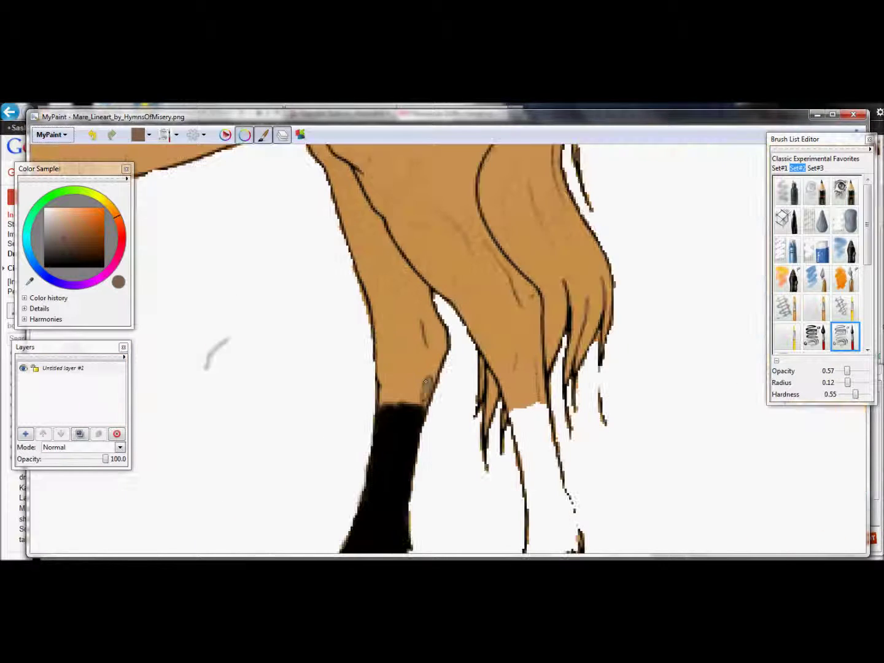
{"action": "key", "text": "2"}
{"action": "scroll", "coordinate": [442, 344], "scroll_direction": "down", "scroll_amount": 3}
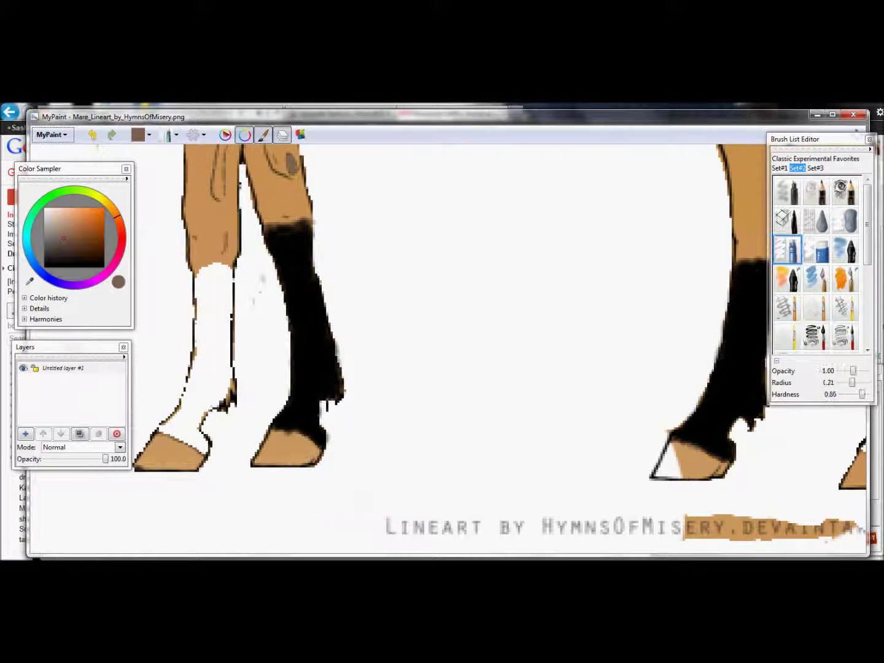
Step: Paint the far front hoof dark greyish brown with brush radius 0.33, filling it out to the outline
{"action": "left_click_drag", "start_coordinate": [306, 429], "coordinate": [455, 386]}
{"action": "scroll", "coordinate": [441, 405], "scroll_direction": "up", "scroll_amount": 3}
{"action": "key", "text": "d"}
{"action": "key", "text": "d"}
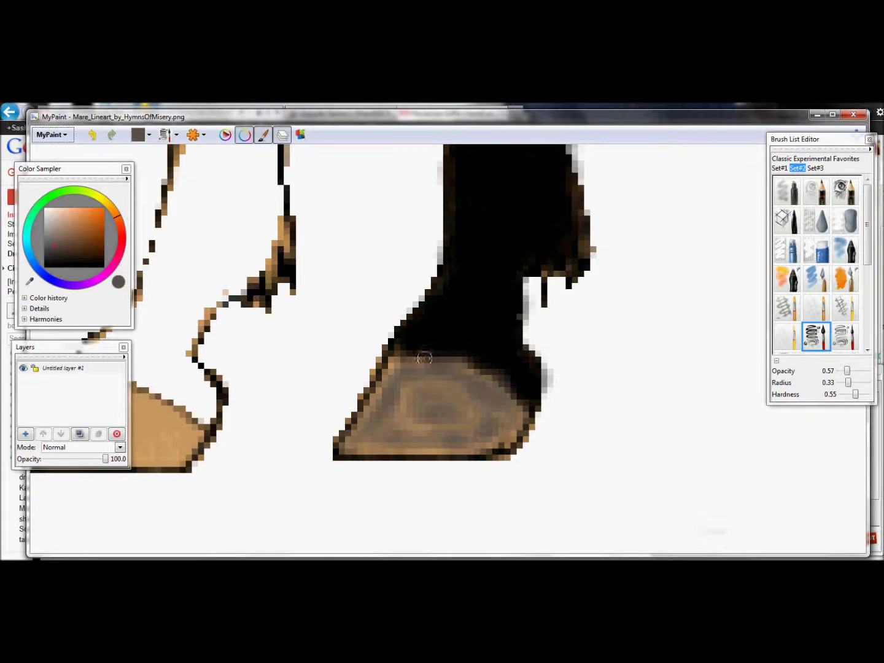
{"action": "scroll", "coordinate": [414, 429], "scroll_direction": "up", "scroll_amount": 3}
{"action": "mouse_move", "coordinate": [438, 438]}
{"action": "left_mouse_down"}
{"action": "mouse_move", "coordinate": [447, 340]}
{"action": "mouse_move", "coordinate": [290, 357]}
{"action": "left_mouse_up"}
{"action": "key", "text": "Left"}
{"action": "key", "text": "Left"}
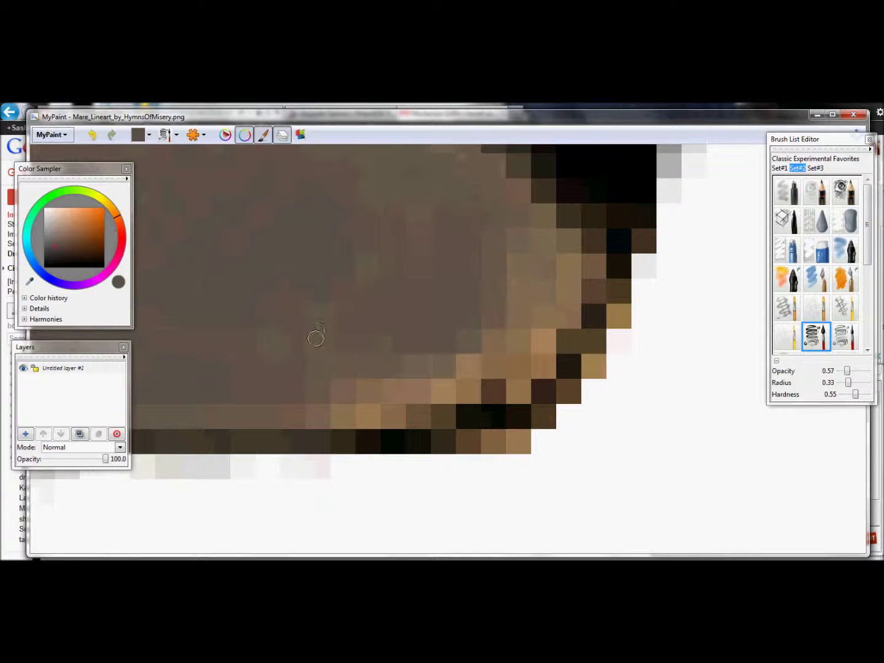
{"action": "scroll", "coordinate": [377, 220], "scroll_direction": "down", "scroll_amount": 3}
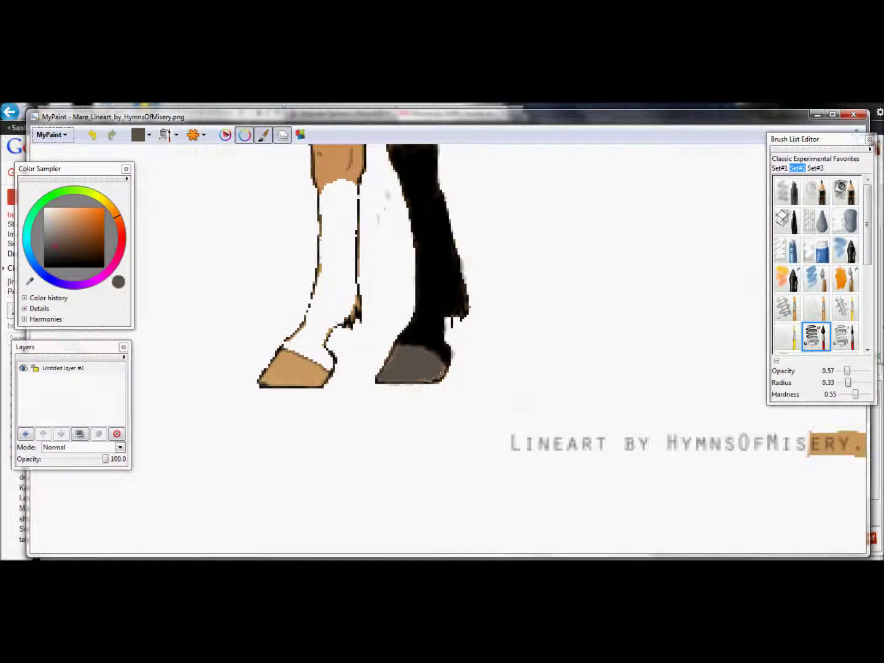
Step: Paint the far hind hoof the same dark greyish brown, covering its white and tan areas
{"action": "key", "text": "Right"}
{"action": "key", "text": "Right"}
{"action": "scroll", "coordinate": [400, 362], "scroll_direction": "up", "scroll_amount": 4}
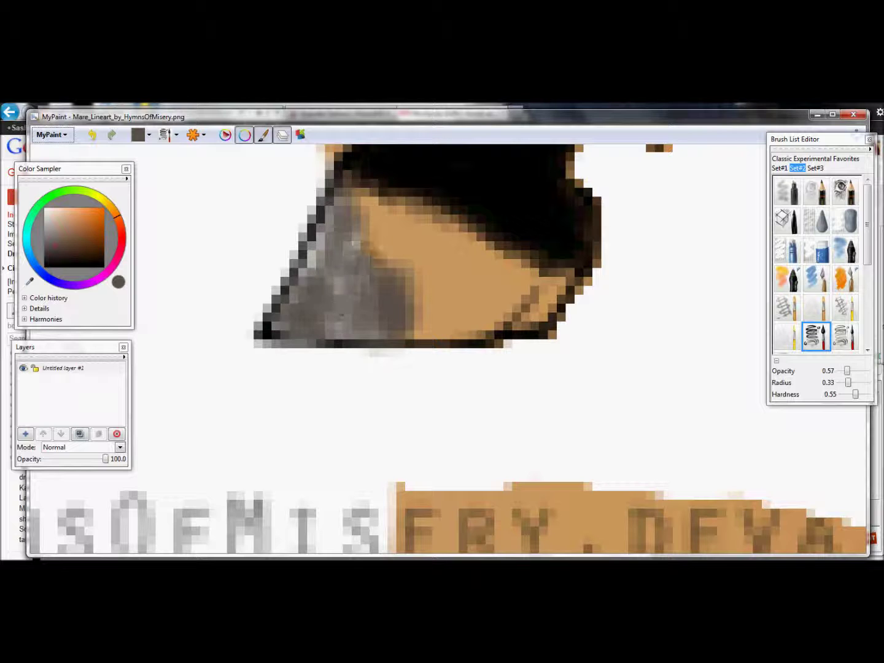
{"action": "scroll", "coordinate": [448, 348], "scroll_direction": "up", "scroll_amount": 4}
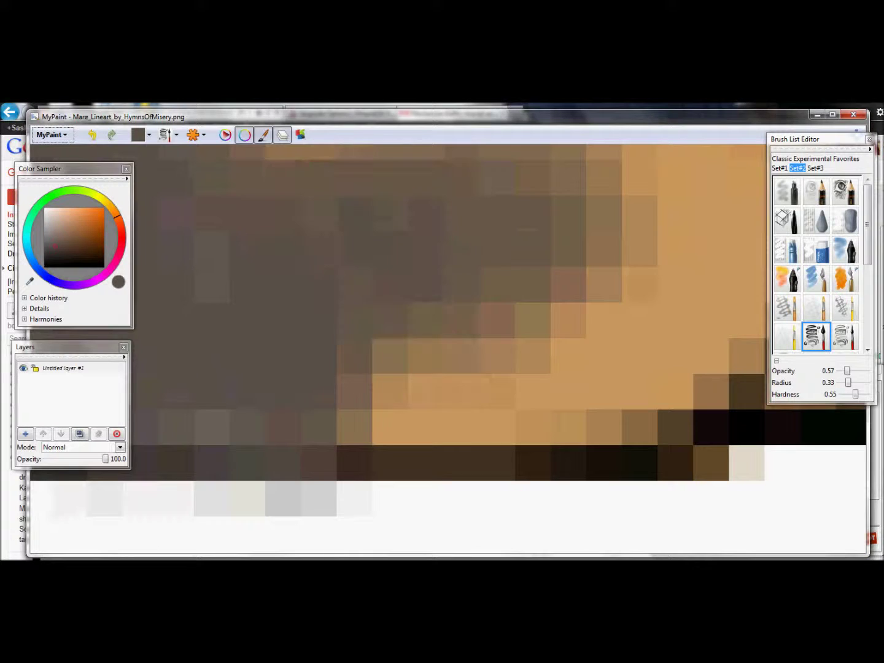
{"action": "scroll", "coordinate": [449, 348], "scroll_direction": "down", "scroll_amount": 3}
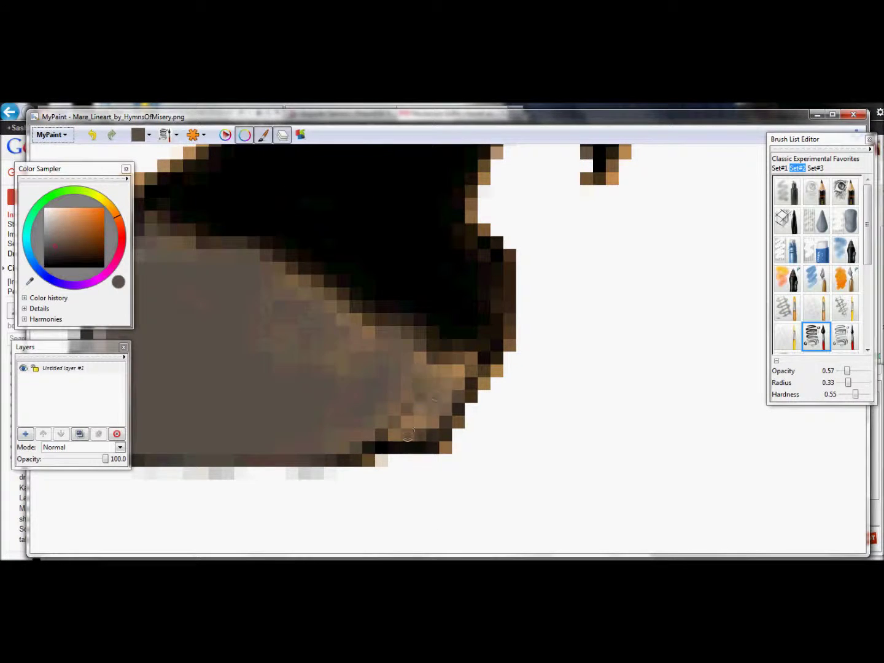
{"action": "scroll", "coordinate": [300, 371], "scroll_direction": "down", "scroll_amount": 4}
Step: Paint the near hind hoof light greyish brown with brush radius 0.20, covering the tan out to the outline
{"action": "key", "text": "f"}
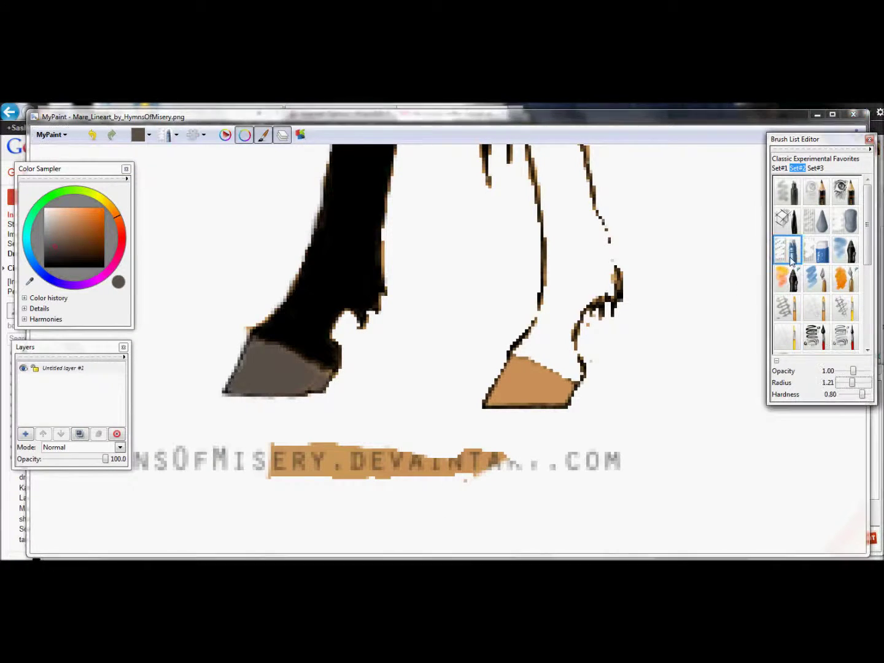
{"action": "scroll", "coordinate": [194, 395], "scroll_direction": "up", "scroll_amount": 4}
{"action": "scroll", "coordinate": [194, 395], "scroll_direction": "down", "scroll_amount": 2}
{"action": "left_click", "coordinate": [57, 237]}
{"action": "left_click_drag", "start_coordinate": [58, 236], "coordinate": [54, 236]}
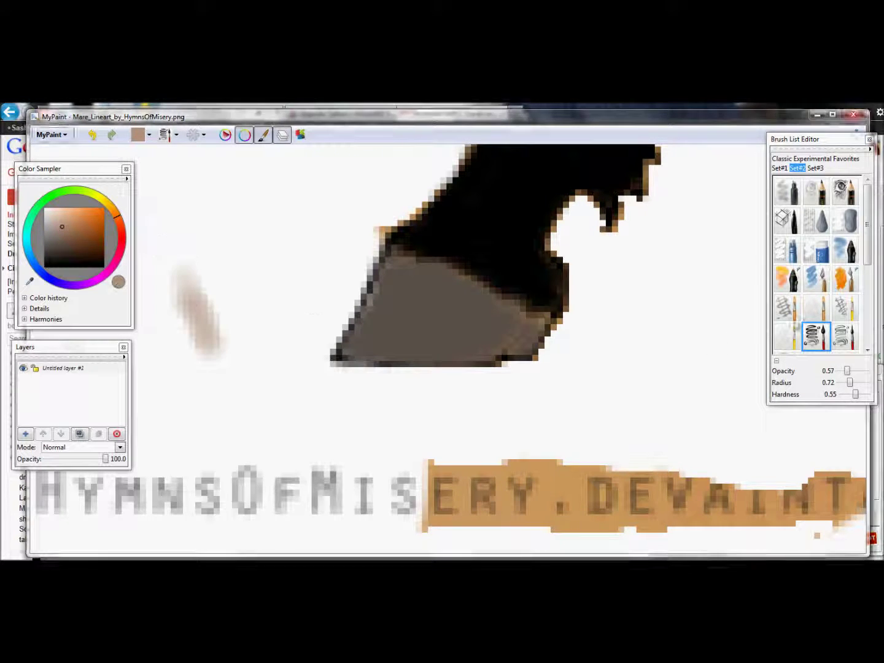
{"action": "scroll", "coordinate": [448, 365], "scroll_direction": "left", "scroll_amount": 10}
{"action": "scroll", "coordinate": [377, 434], "scroll_direction": "right", "scroll_amount": 6}
{"action": "key", "text": "d"}
{"action": "key", "text": "d"}
{"action": "scroll", "coordinate": [371, 351], "scroll_direction": "up", "scroll_amount": 5}
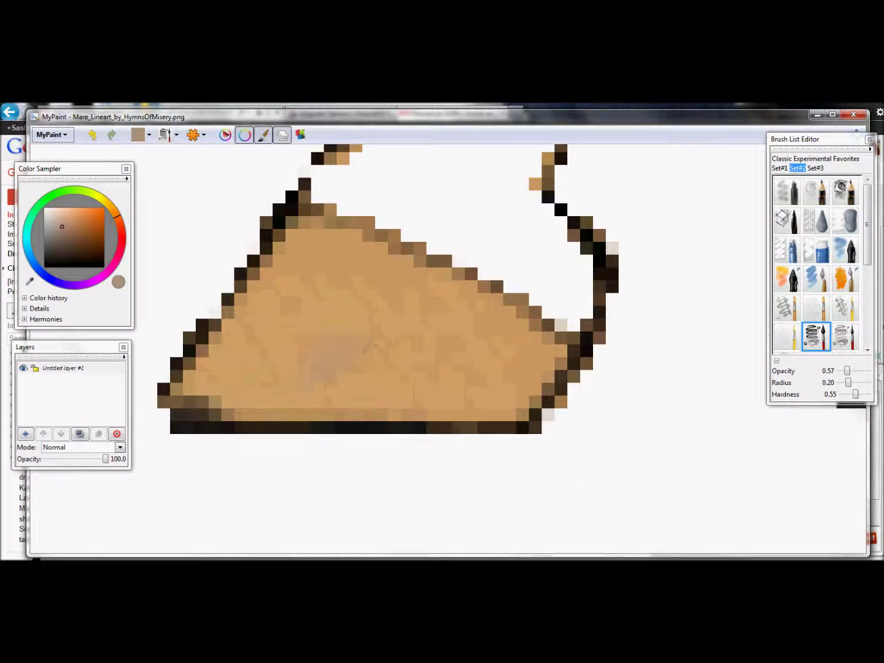
{"action": "scroll", "coordinate": [461, 281], "scroll_direction": "down", "scroll_amount": 2}
{"action": "left_click_drag", "start_coordinate": [331, 345], "coordinate": [324, 384]}
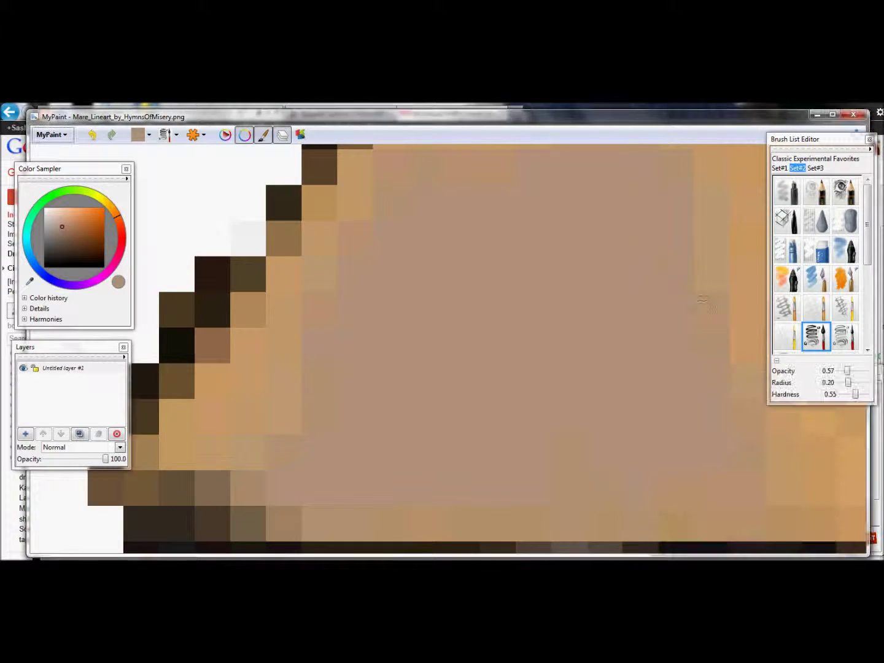
{"action": "scroll", "coordinate": [306, 299], "scroll_direction": "down", "scroll_amount": 1}
{"action": "left_click_drag", "start_coordinate": [589, 263], "coordinate": [608, 307]}
{"action": "left_click_drag", "start_coordinate": [395, 215], "coordinate": [433, 216]}
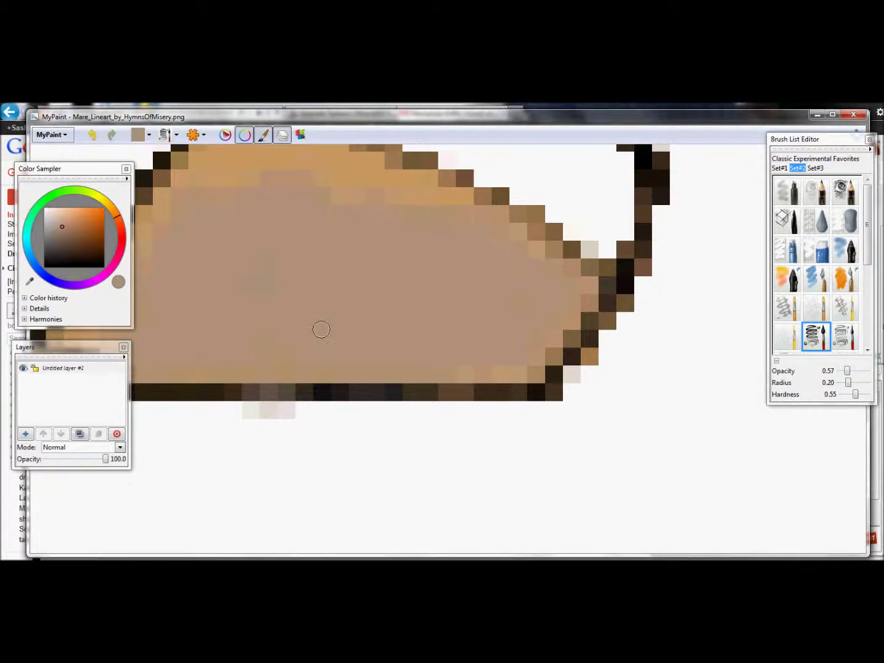
{"action": "left_click_drag", "start_coordinate": [321, 329], "coordinate": [424, 420]}
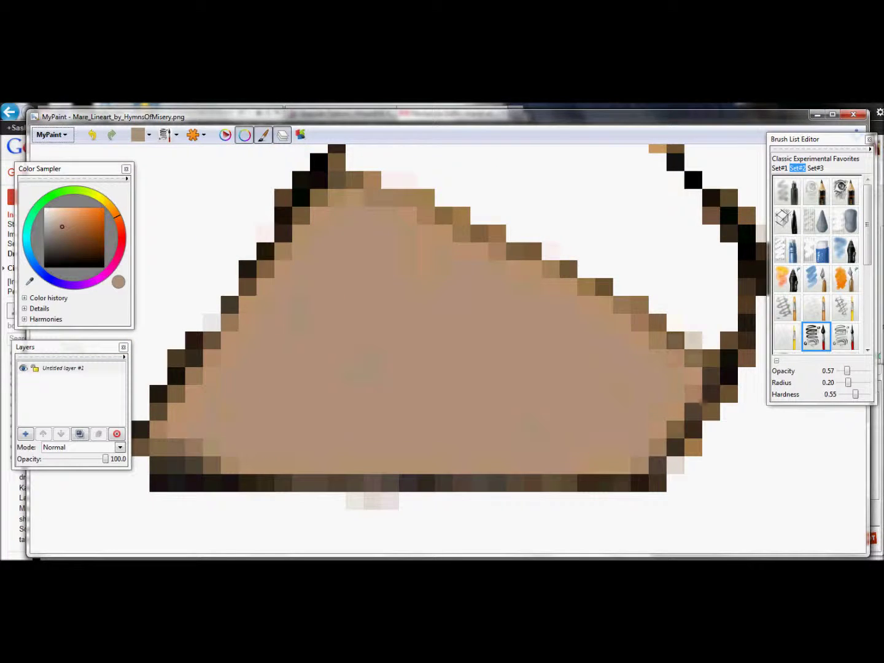
Step: Paint the near front hoof the same light greyish brown, replacing its tan fill
{"action": "scroll", "coordinate": [380, 320], "scroll_direction": "down", "scroll_amount": 2}
{"action": "scroll", "coordinate": [380, 319], "scroll_direction": "down", "scroll_amount": 2}
{"action": "scroll", "coordinate": [300, 316], "scroll_direction": "up", "scroll_amount": 5}
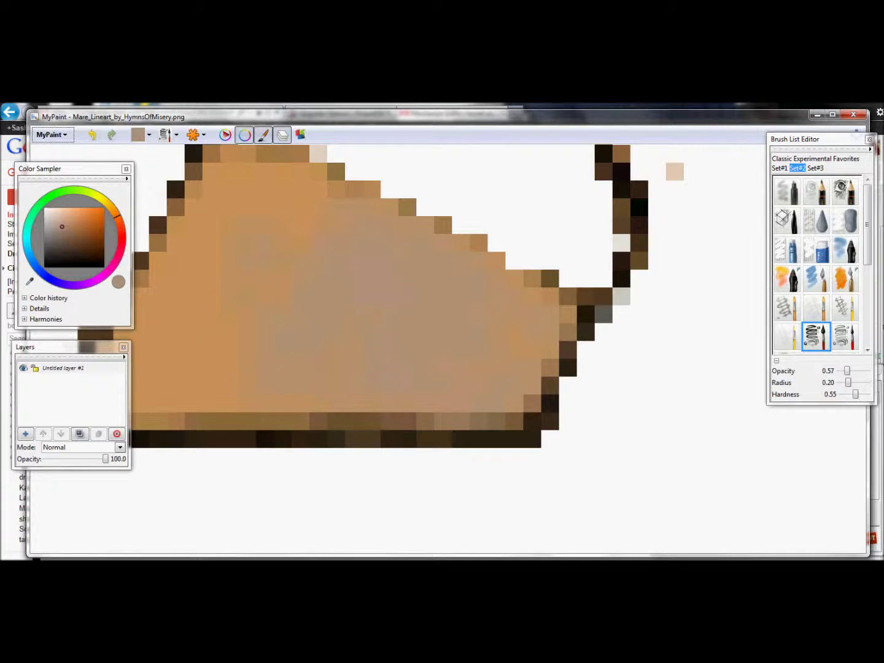
{"action": "left_click_drag", "start_coordinate": [337, 233], "coordinate": [565, 279]}
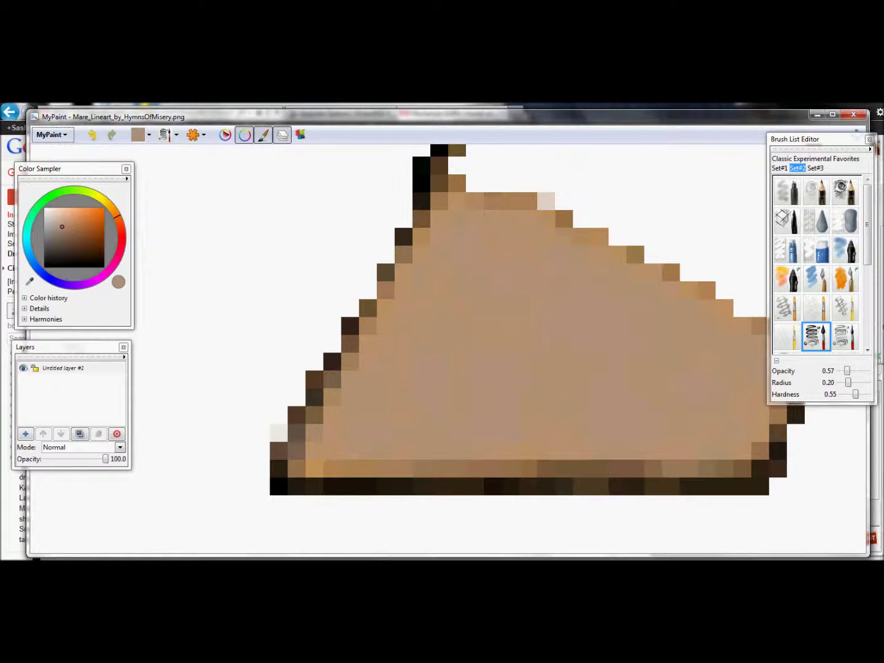
{"action": "scroll", "coordinate": [358, 315], "scroll_direction": "down", "scroll_amount": 5}
{"action": "left_click", "coordinate": [786, 250]}
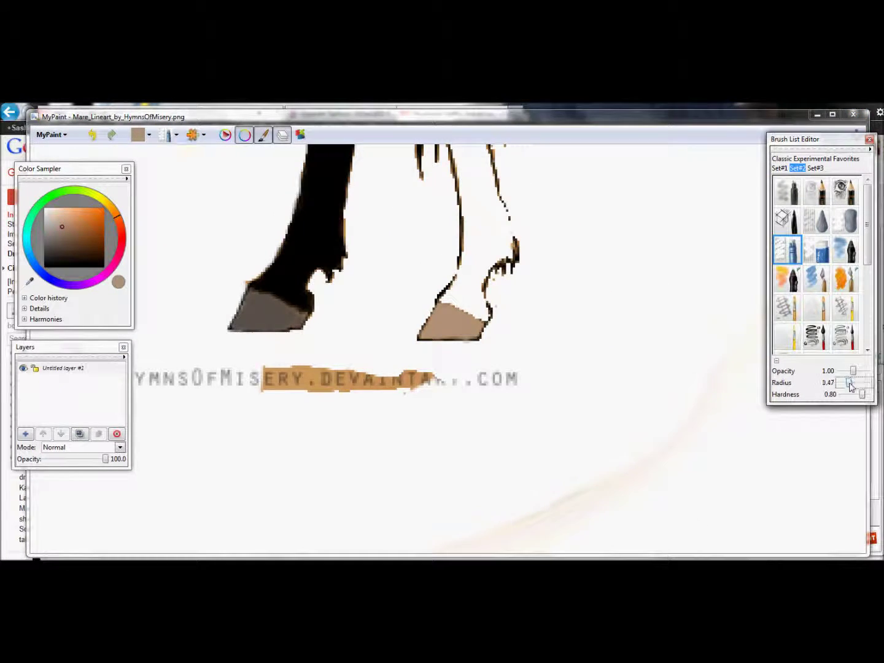
{"action": "left_click_drag", "start_coordinate": [850, 383], "coordinate": [840, 382]}
{"action": "scroll", "coordinate": [255, 374], "scroll_direction": "up", "scroll_amount": 3}
{"action": "scroll", "coordinate": [255, 372], "scroll_direction": "down", "scroll_amount": 5}
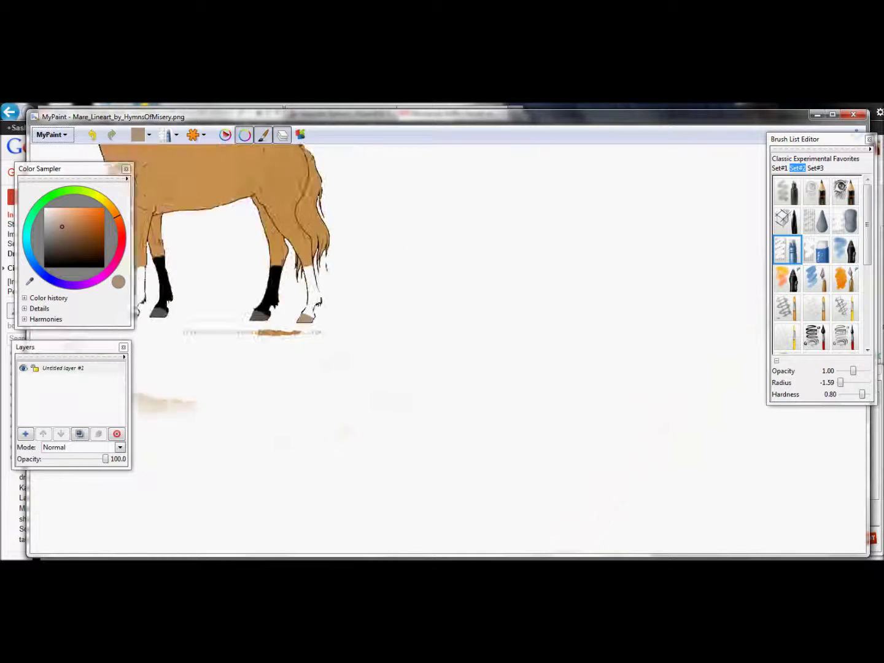
{"action": "left_click_drag", "start_coordinate": [368, 307], "coordinate": [553, 377]}
Step: Paint the mane black along the crest from the withers up towards the poll with brush radius 0.47
{"action": "left_click", "coordinate": [815, 336]}
{"action": "left_click_drag", "start_coordinate": [429, 306], "coordinate": [534, 445]}
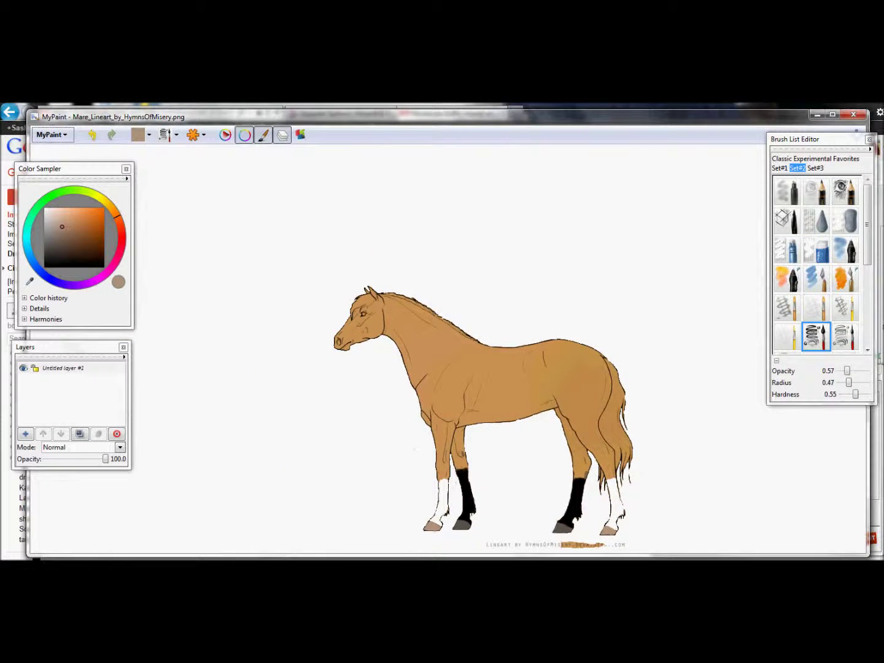
{"action": "scroll", "coordinate": [442, 410], "scroll_direction": "up", "scroll_amount": 6}
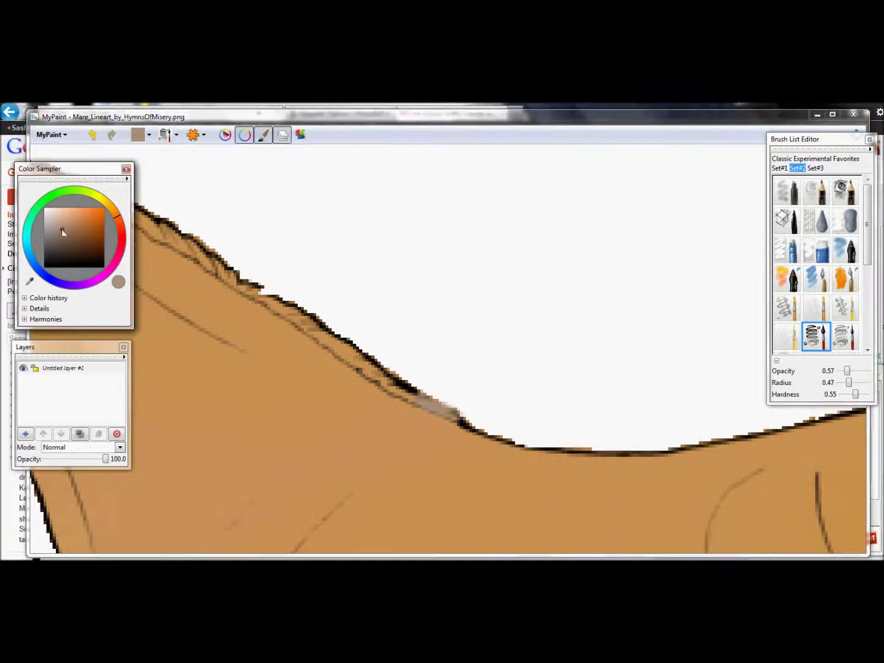
{"action": "left_click_drag", "start_coordinate": [62, 229], "coordinate": [44, 266]}
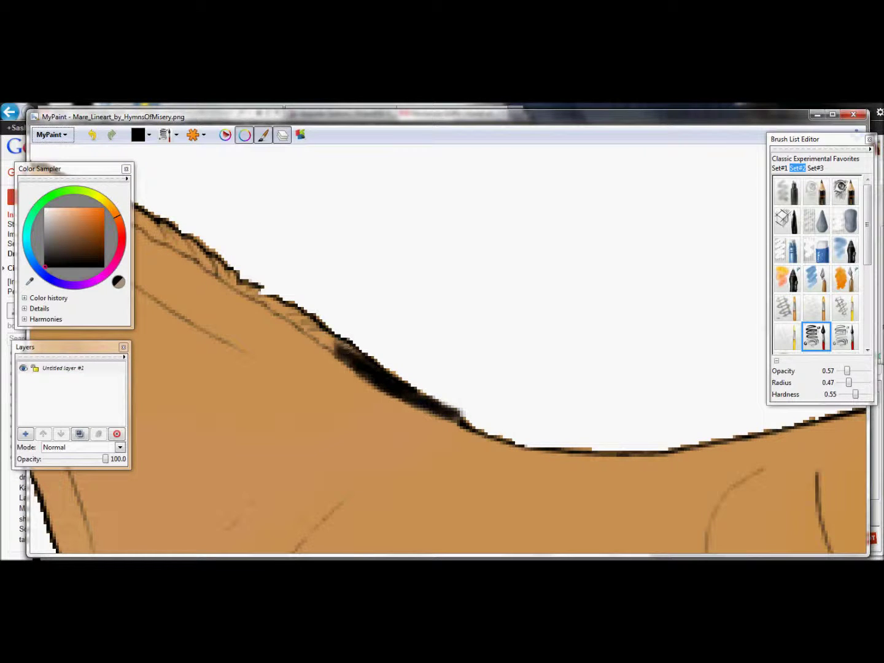
{"action": "left_click_drag", "start_coordinate": [367, 307], "coordinate": [512, 394]}
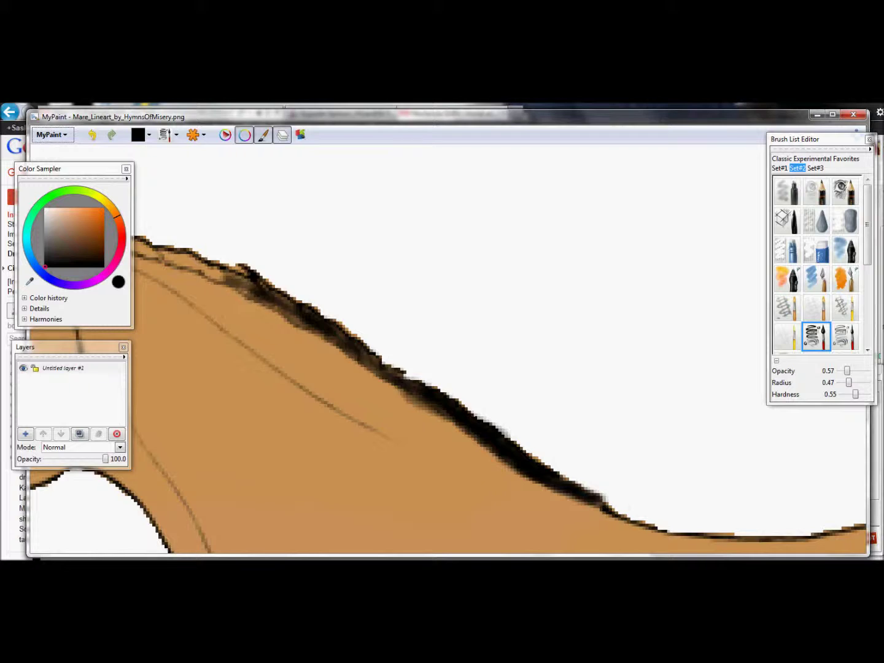
{"action": "left_click_drag", "start_coordinate": [232, 276], "coordinate": [416, 378]}
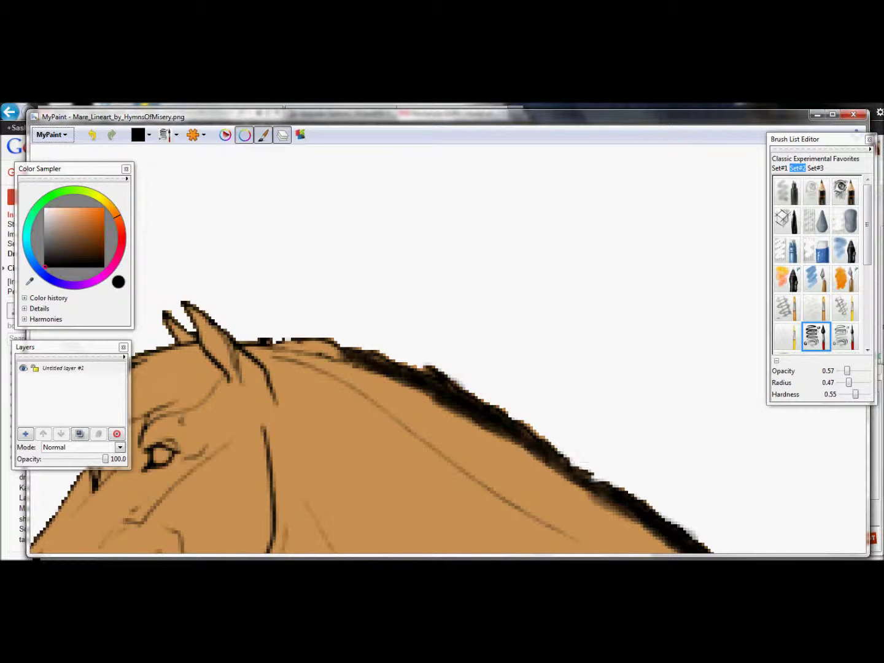
{"action": "left_click_drag", "start_coordinate": [281, 335], "coordinate": [527, 332]}
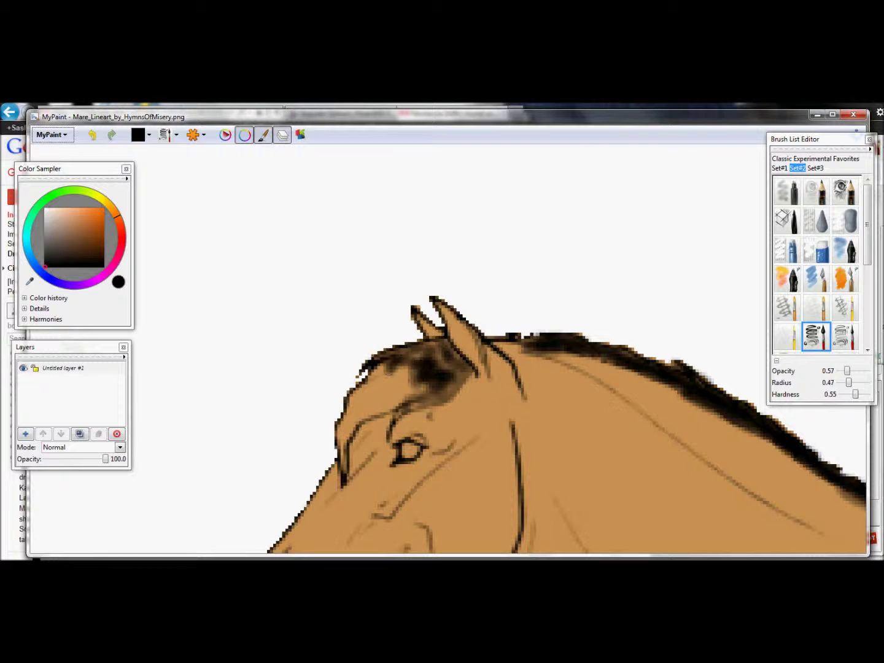
Step: Fill the forelock black from the ears down the forehead, working the narrow parts with brush radius 0.33
{"action": "scroll", "coordinate": [491, 414], "scroll_direction": "down", "scroll_amount": 5}
{"action": "scroll", "coordinate": [546, 379], "scroll_direction": "up", "scroll_amount": 7}
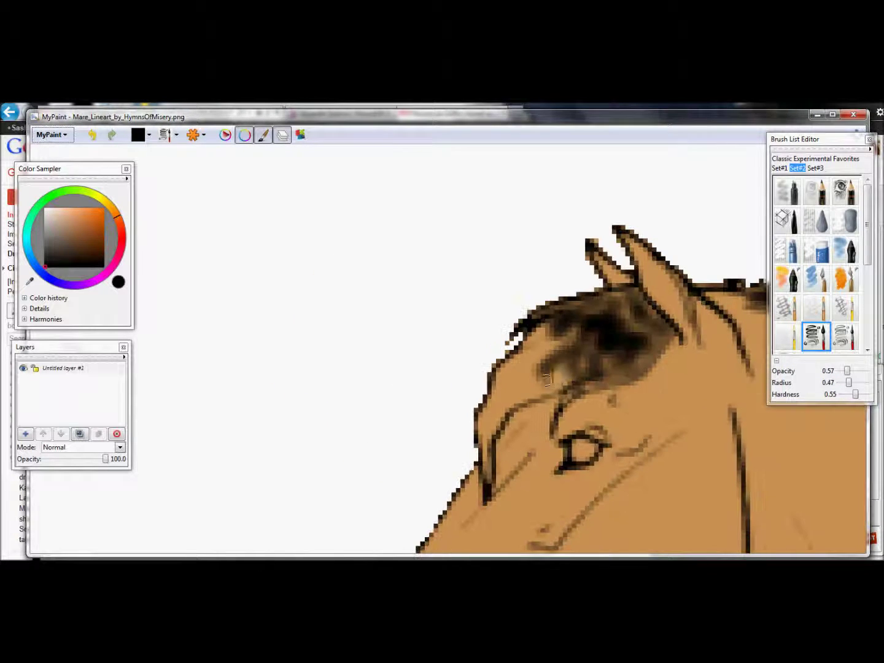
{"action": "scroll", "coordinate": [620, 365], "scroll_direction": "up", "scroll_amount": 6}
{"action": "key", "text": "d"}
{"action": "scroll", "coordinate": [369, 414], "scroll_direction": "down", "scroll_amount": 3}
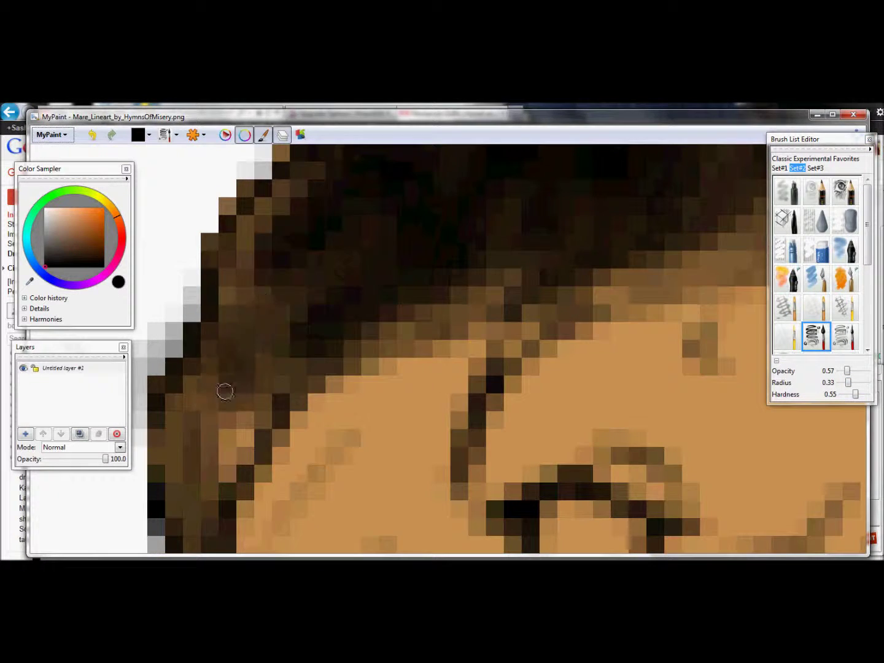
{"action": "scroll", "coordinate": [539, 297], "scroll_direction": "up", "scroll_amount": 4}
{"action": "scroll", "coordinate": [540, 298], "scroll_direction": "down", "scroll_amount": 1}
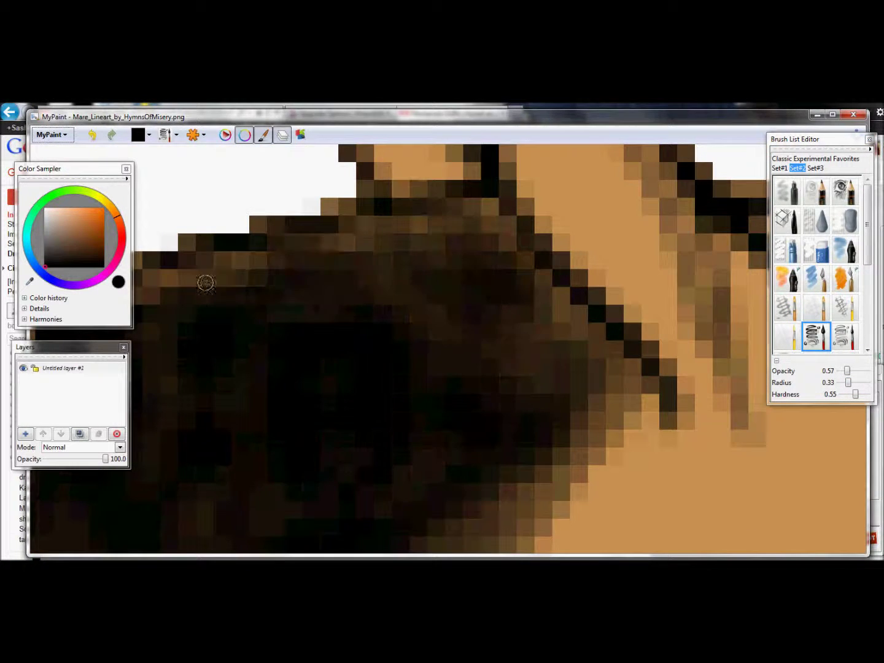
Step: Darken the remaining brown patches along the upper and front edges of the forelock with black
{"action": "scroll", "coordinate": [440, 500], "scroll_direction": "down", "scroll_amount": 3}
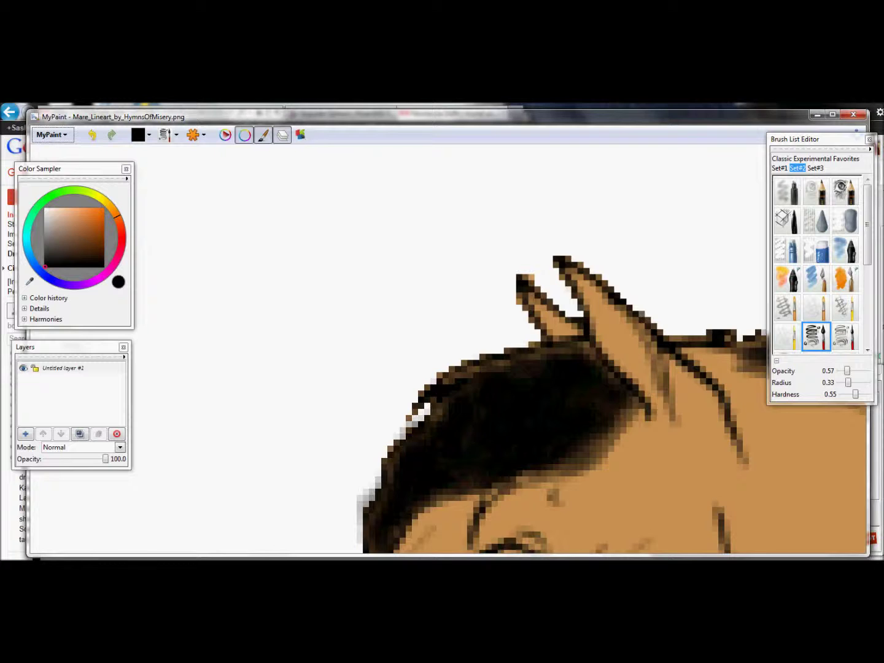
{"action": "scroll", "coordinate": [592, 310], "scroll_direction": "up", "scroll_amount": 4}
{"action": "key", "text": "1"}
{"action": "scroll", "coordinate": [592, 310], "scroll_direction": "down", "scroll_amount": 5}
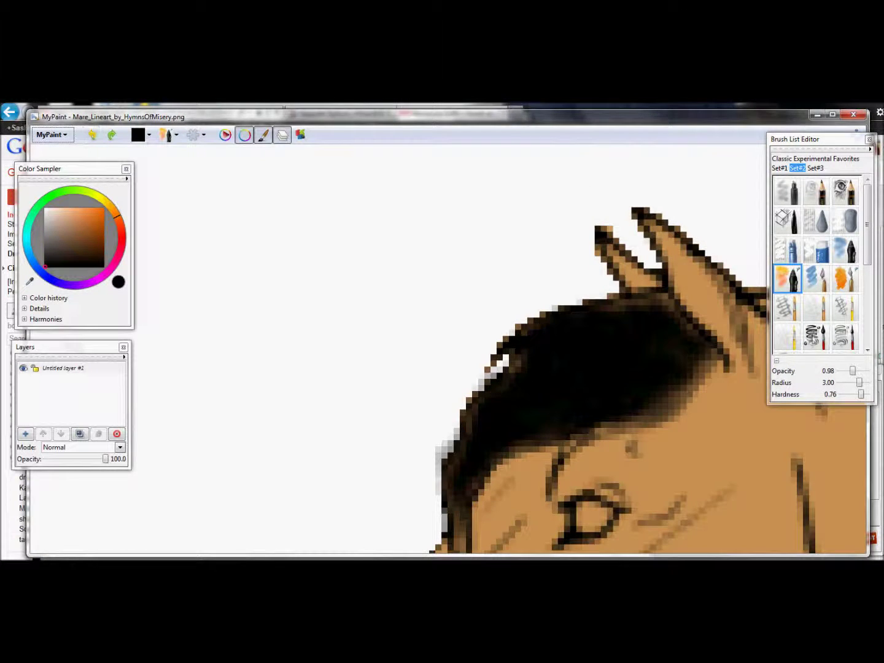
{"action": "key", "text": "2"}
{"action": "scroll", "coordinate": [578, 227], "scroll_direction": "up", "scroll_amount": 4}
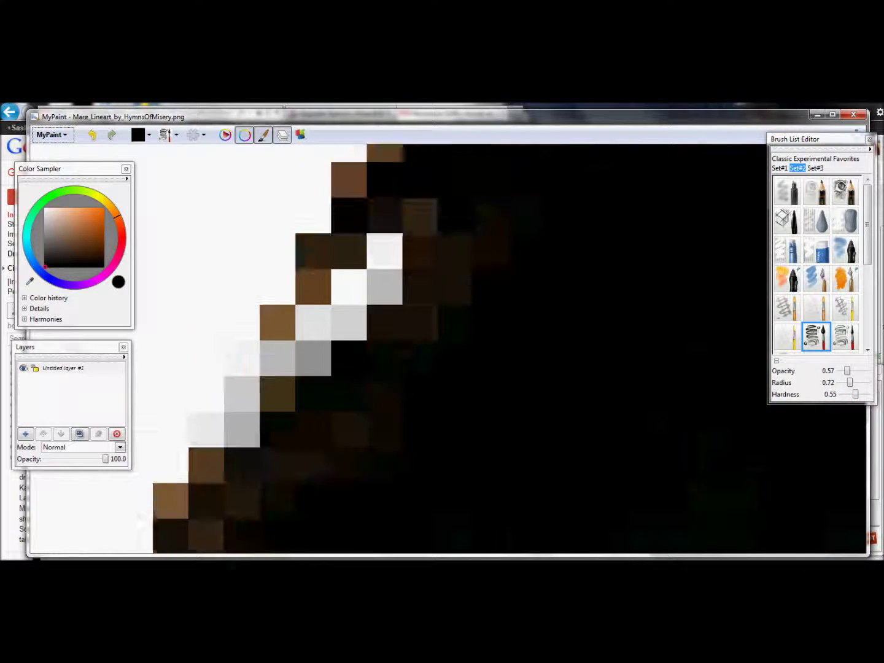
{"action": "scroll", "coordinate": [598, 436], "scroll_direction": "down", "scroll_amount": 5}
{"action": "scroll", "coordinate": [276, 408], "scroll_direction": "up", "scroll_amount": 3}
Step: Shade the muzzle black with a soft brush at opacity 0.52 and radius 1.84, fading it up the nose
{"action": "key", "text": "1"}
{"action": "left_click_drag", "start_coordinate": [869, 277], "coordinate": [870, 349]}
{"action": "left_click", "coordinate": [856, 346]}
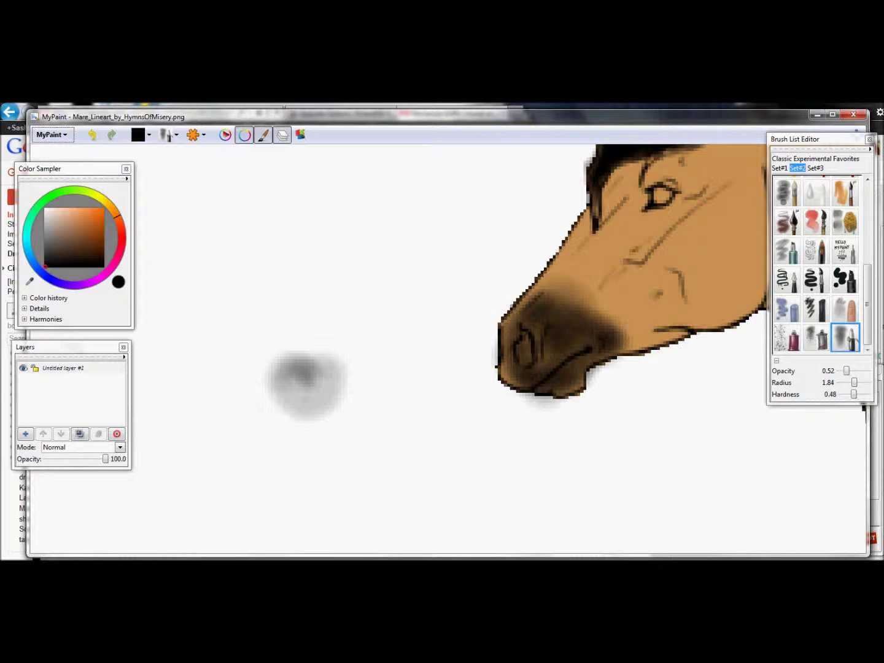
Step: Fill the upper part of the tail black with brush radius 0.47 and undo the last stroke
{"action": "scroll", "coordinate": [327, 358], "scroll_direction": "down", "scroll_amount": 5}
{"action": "left_click", "coordinate": [815, 280]}
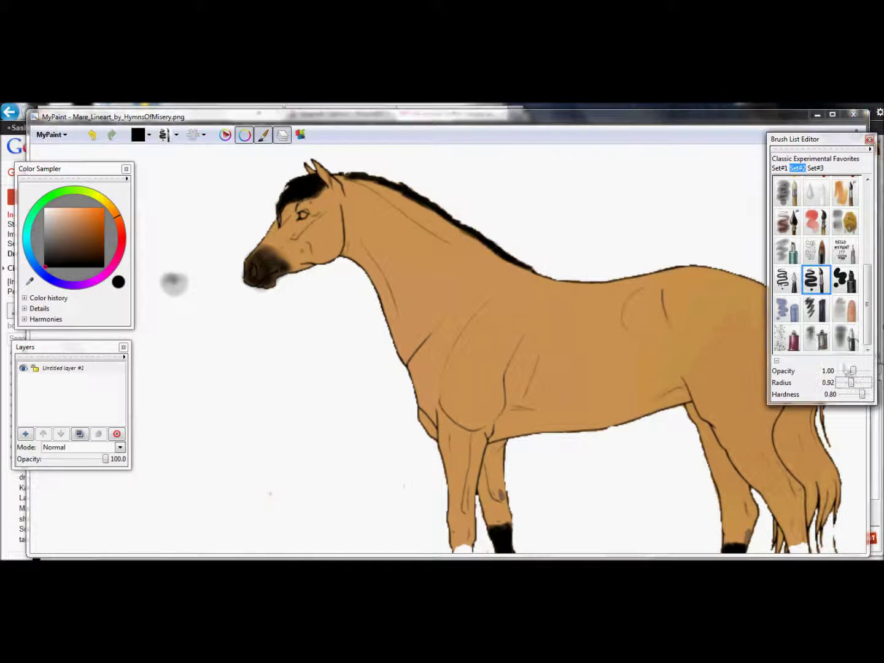
{"action": "left_click_drag", "start_coordinate": [852, 386], "coordinate": [855, 382]}
{"action": "scroll", "coordinate": [706, 375], "scroll_direction": "up", "scroll_amount": 5}
{"action": "left_click_drag", "start_coordinate": [534, 344], "coordinate": [519, 393]}
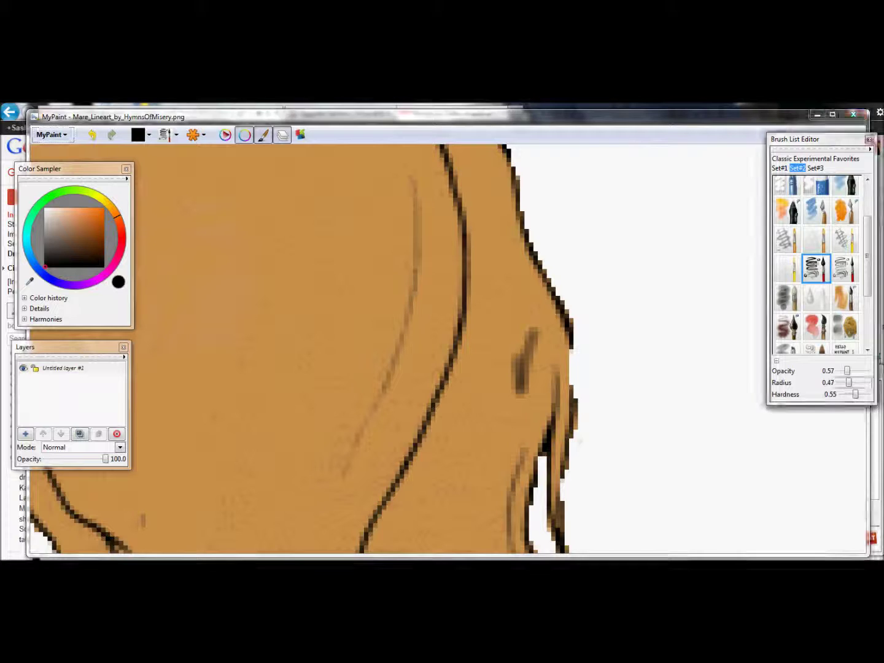
{"action": "scroll", "coordinate": [672, 510], "scroll_direction": "up", "scroll_amount": 2}
{"action": "left_click_drag", "start_coordinate": [553, 234], "coordinate": [529, 479]}
{"action": "left_click_drag", "start_coordinate": [515, 257], "coordinate": [448, 288]}
{"action": "left_click_drag", "start_coordinate": [588, 436], "coordinate": [639, 282]}
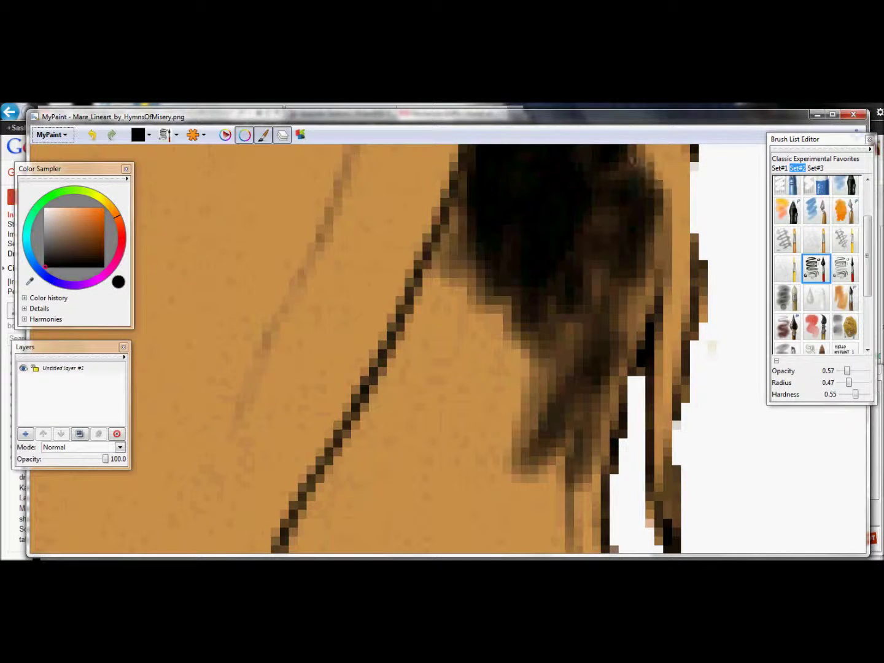
{"action": "scroll", "coordinate": [517, 342], "scroll_direction": "down", "scroll_amount": 1}
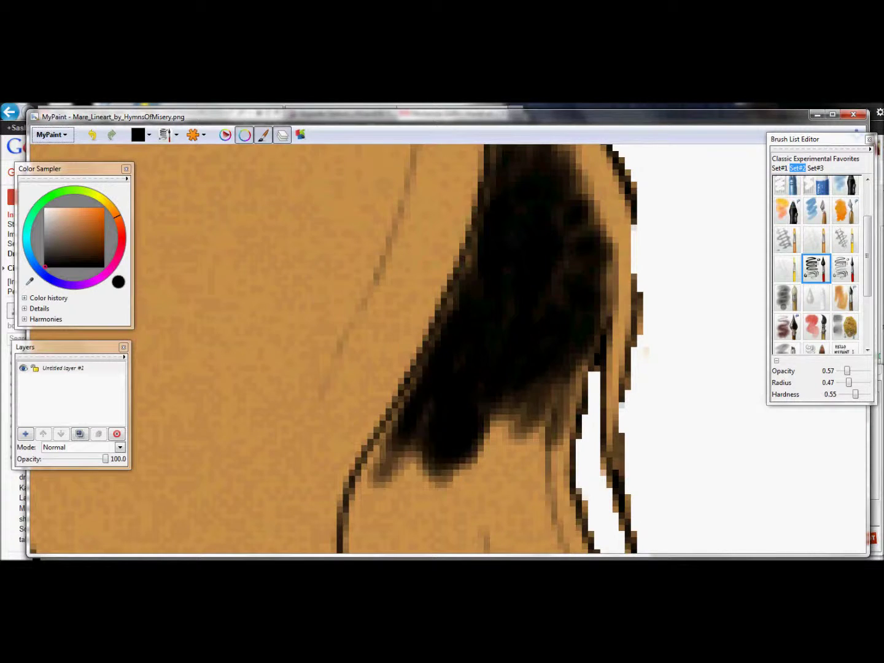
{"action": "scroll", "coordinate": [485, 405], "scroll_direction": "up", "scroll_amount": 2}
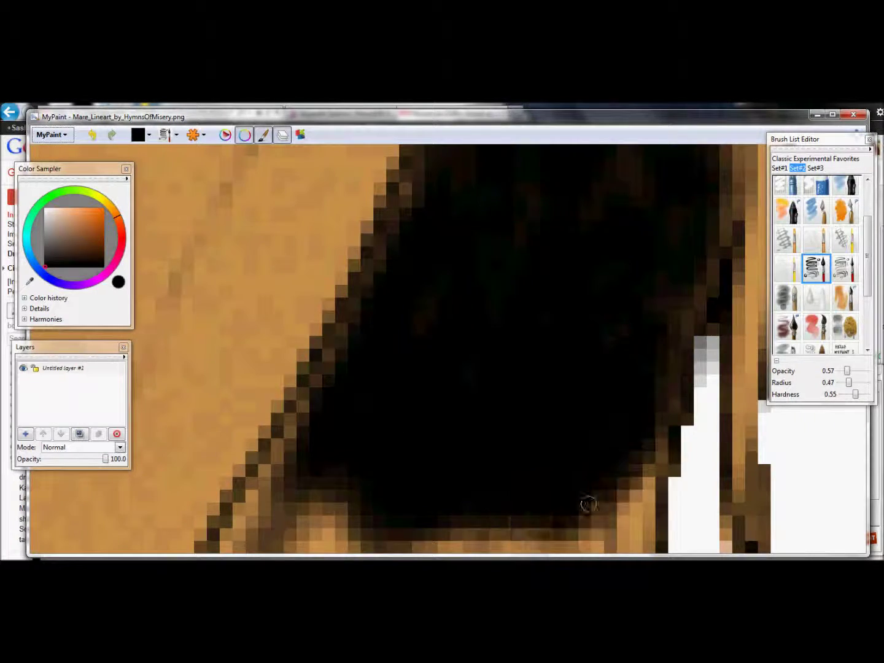
{"action": "key", "text": "ctrl+z"}
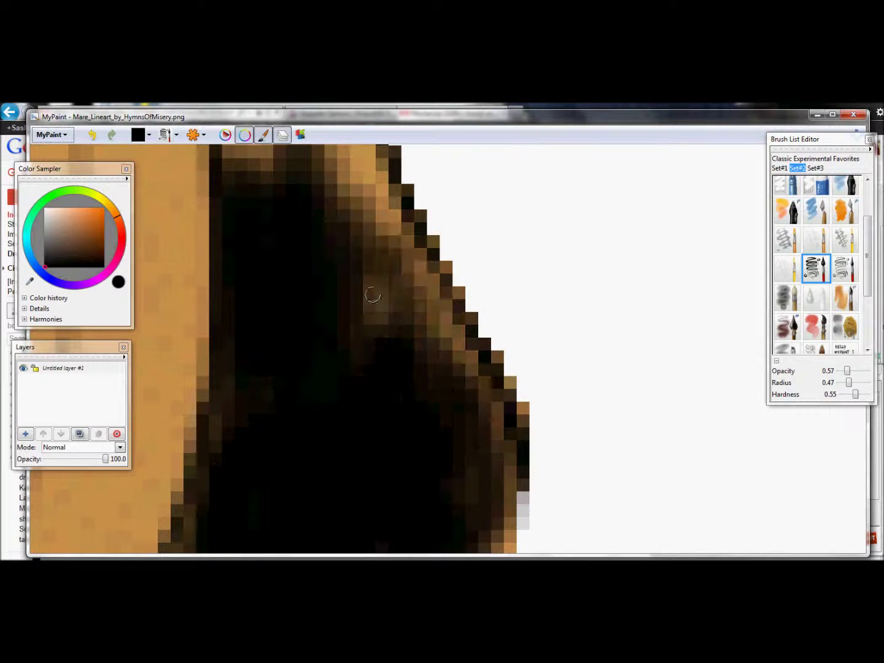
Step: Extend the black fill up towards the tail's base, covering the tan areas out to both outlines
{"action": "scroll", "coordinate": [440, 416], "scroll_direction": "down", "scroll_amount": 3}
{"action": "scroll", "coordinate": [421, 461], "scroll_direction": "down", "scroll_amount": 3}
{"action": "scroll", "coordinate": [421, 461], "scroll_direction": "up", "scroll_amount": 8}
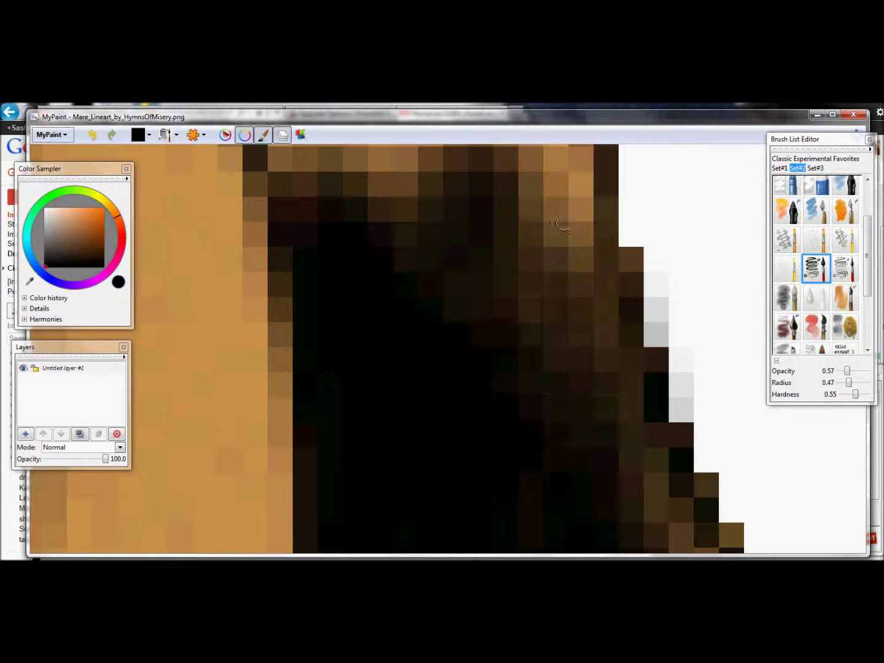
{"action": "scroll", "coordinate": [555, 223], "scroll_direction": "up", "scroll_amount": 1}
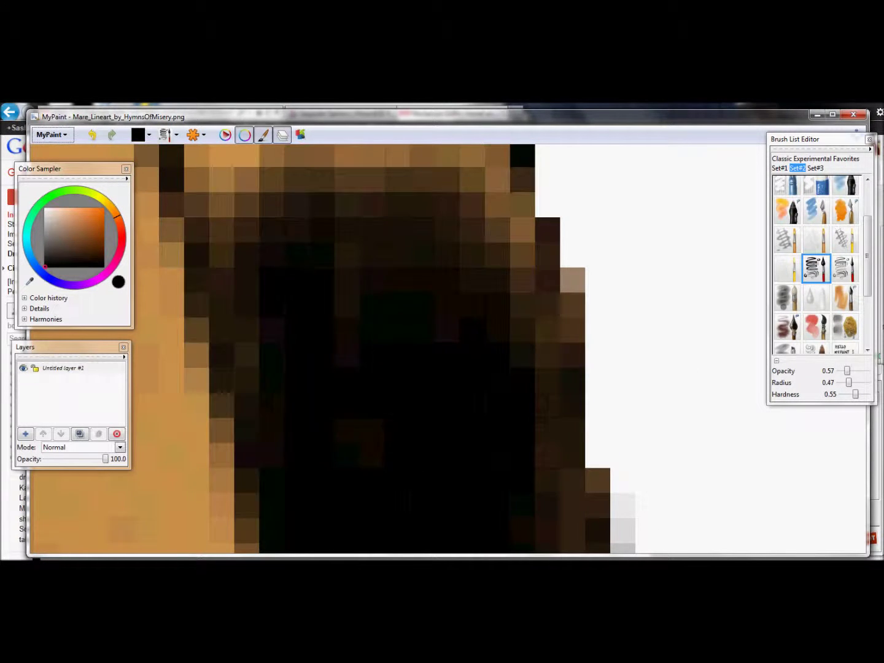
{"action": "scroll", "coordinate": [369, 346], "scroll_direction": "down", "scroll_amount": 1}
{"action": "scroll", "coordinate": [362, 314], "scroll_direction": "up", "scroll_amount": 1}
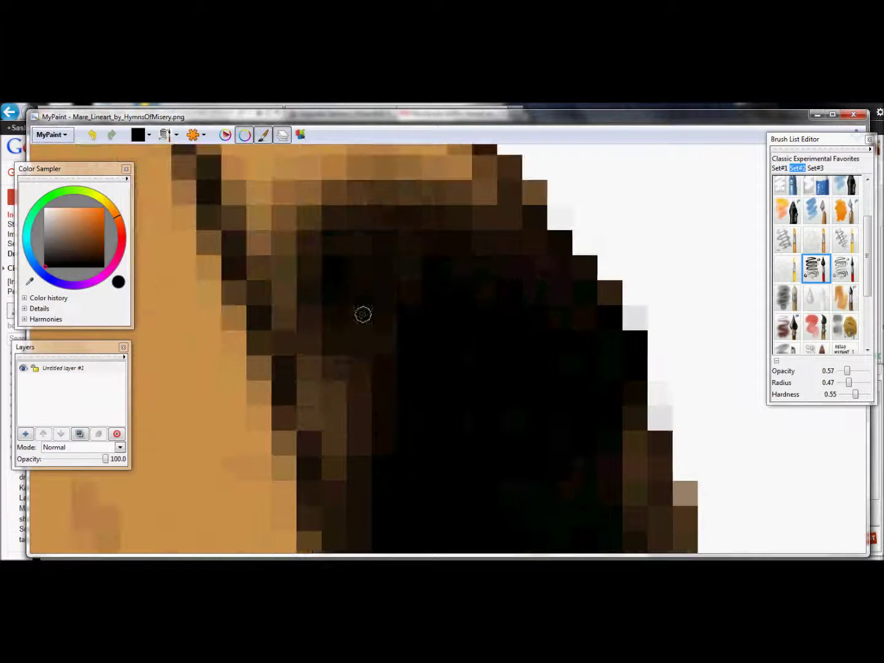
{"action": "scroll", "coordinate": [362, 315], "scroll_direction": "down", "scroll_amount": 1}
{"action": "mouse_move", "coordinate": [363, 314]}
{"action": "left_mouse_down"}
{"action": "mouse_move", "coordinate": [267, 295]}
{"action": "mouse_move", "coordinate": [398, 312]}
{"action": "mouse_move", "coordinate": [264, 216]}
{"action": "left_mouse_up"}
{"action": "scroll", "coordinate": [264, 217], "scroll_direction": "up", "scroll_amount": 1}
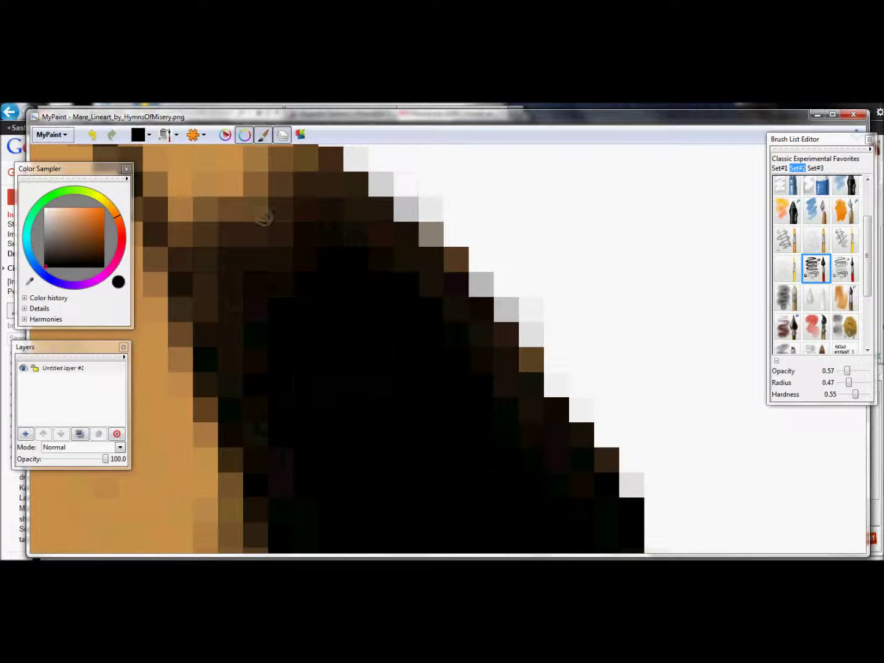
Step: Blacken the narrow tip at the tail's base with the brush radius reduced to -0.63
{"action": "scroll", "coordinate": [264, 216], "scroll_direction": "down", "scroll_amount": 1}
{"action": "scroll", "coordinate": [329, 211], "scroll_direction": "up", "scroll_amount": 1}
{"action": "key", "text": "d"}
{"action": "key", "text": "d"}
{"action": "key", "text": "d"}
{"action": "key", "text": "d"}
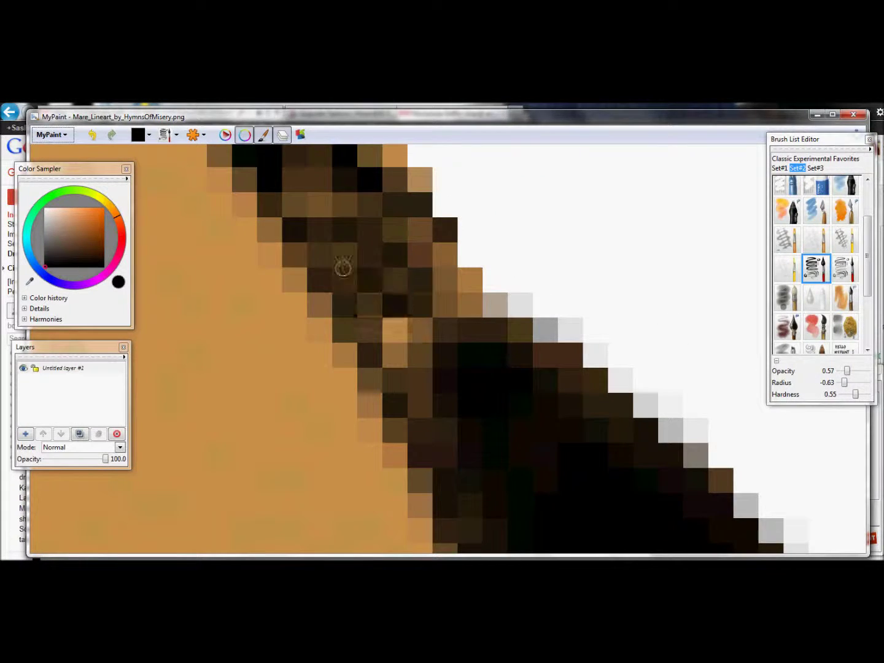
{"action": "scroll", "coordinate": [399, 331], "scroll_direction": "down", "scroll_amount": 4}
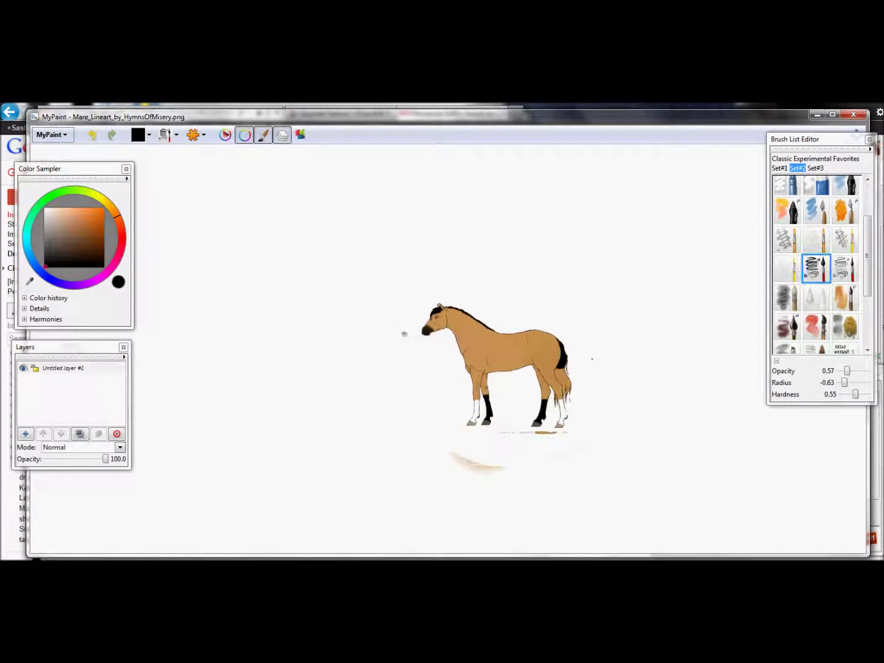
Step: Darken the tan pixels along the tail's outer edge and at the root of its loose outer strand
{"action": "scroll", "coordinate": [405, 335], "scroll_direction": "up", "scroll_amount": 2}
{"action": "scroll", "coordinate": [307, 310], "scroll_direction": "up", "scroll_amount": 3}
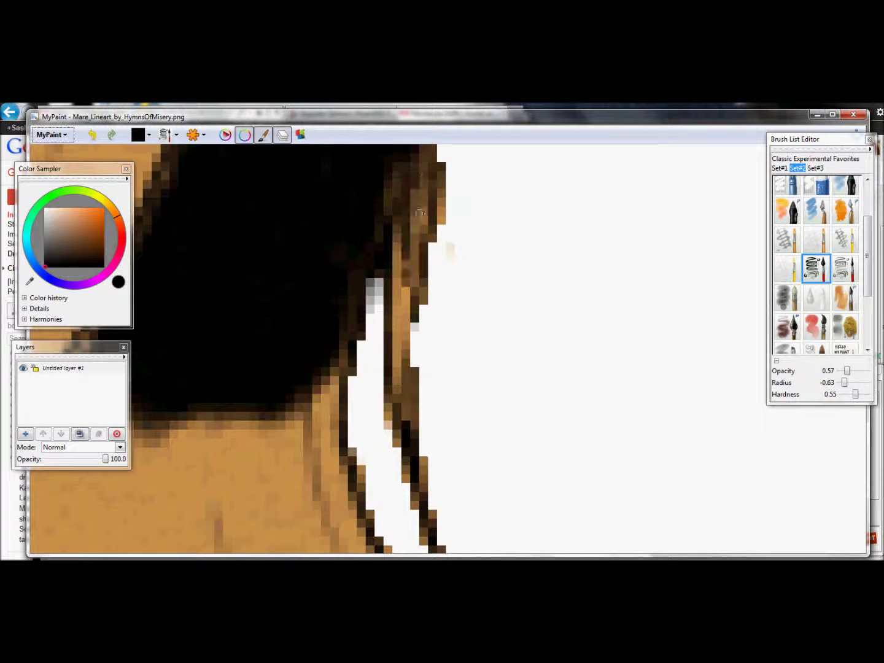
{"action": "scroll", "coordinate": [406, 233], "scroll_direction": "up", "scroll_amount": 2}
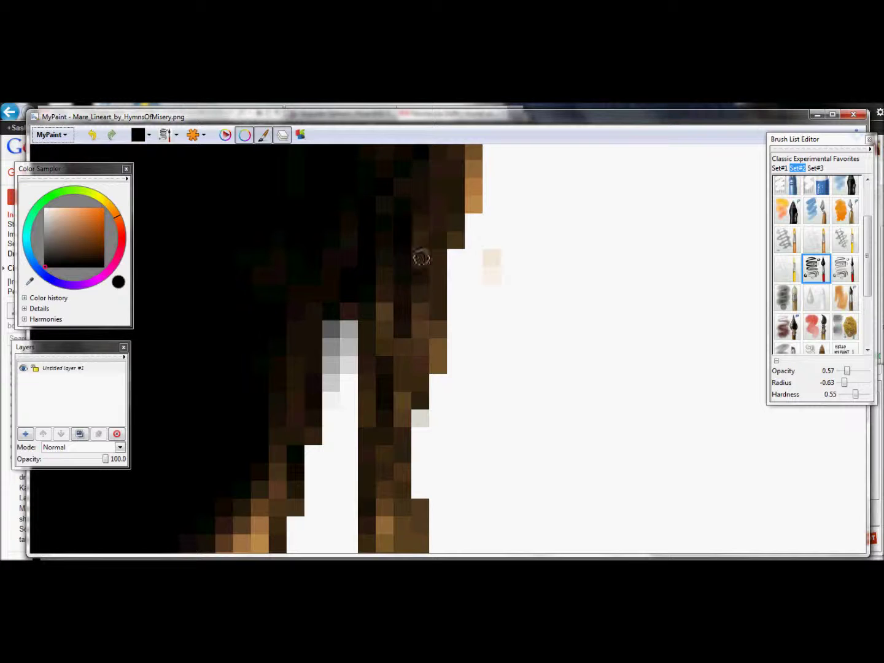
{"action": "scroll", "coordinate": [399, 332], "scroll_direction": "down", "scroll_amount": 3}
{"action": "scroll", "coordinate": [400, 331], "scroll_direction": "up", "scroll_amount": 3}
{"action": "scroll", "coordinate": [400, 332], "scroll_direction": "down", "scroll_amount": 5}
Step: Start filling the middle of the tail black with the brush radius raised to 0.33
{"action": "left_click_drag", "start_coordinate": [844, 386], "coordinate": [848, 383]}
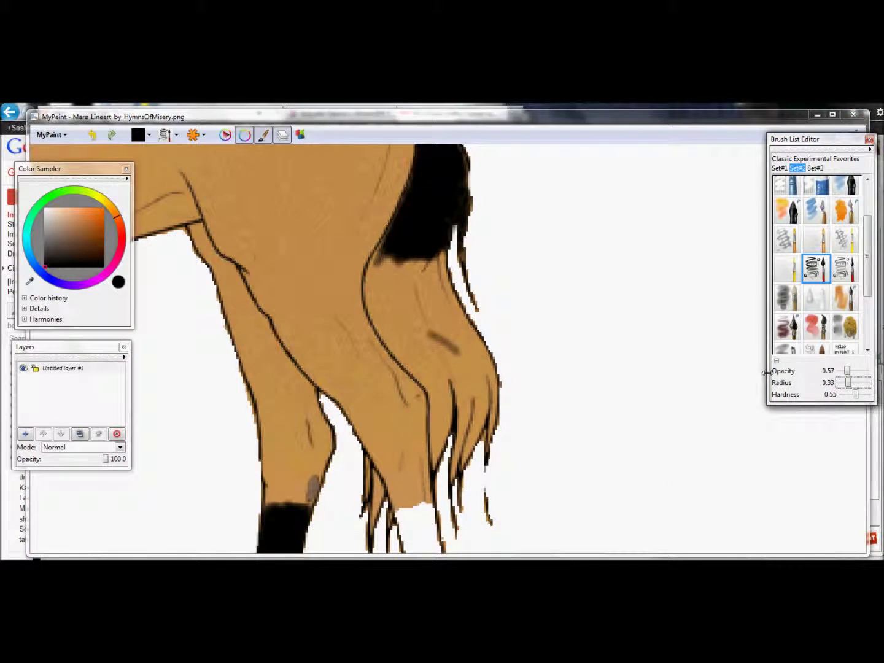
{"action": "scroll", "coordinate": [525, 369], "scroll_direction": "up", "scroll_amount": 5}
{"action": "left_click_drag", "start_coordinate": [429, 202], "coordinate": [523, 368]}
{"action": "scroll", "coordinate": [491, 344], "scroll_direction": "up", "scroll_amount": 5}
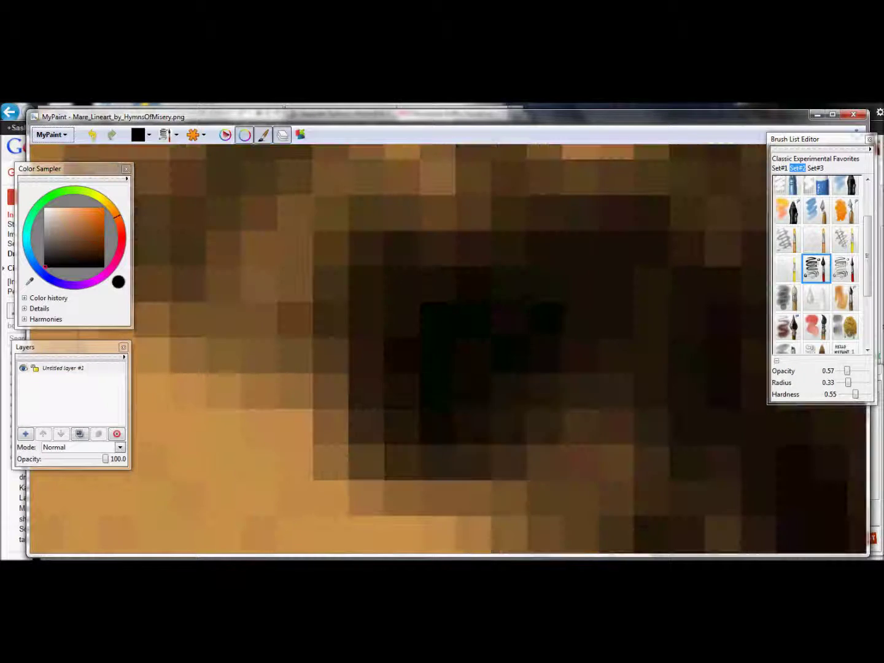
{"action": "scroll", "coordinate": [258, 456], "scroll_direction": "down", "scroll_amount": 4}
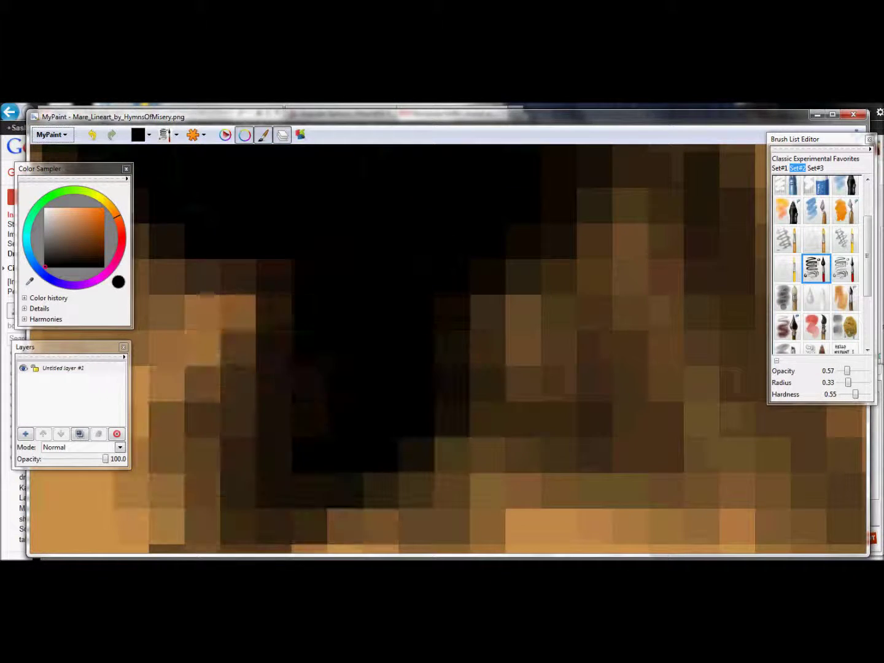
{"action": "scroll", "coordinate": [261, 501], "scroll_direction": "down", "scroll_amount": 2}
Step: Fill the tail's middle out to its outer outline with black at brush radius 0.20
{"action": "key", "text": "d"}
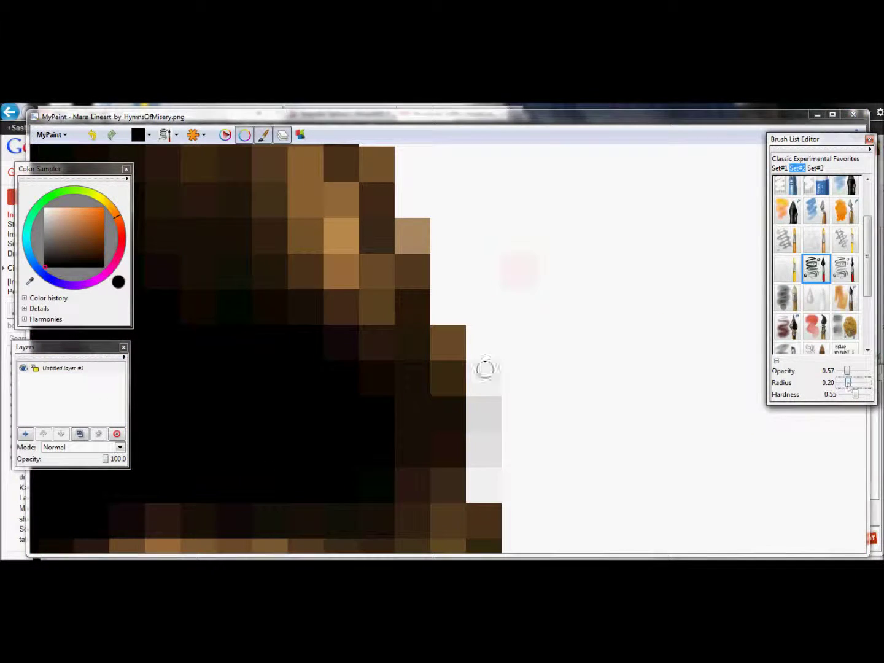
{"action": "scroll", "coordinate": [233, 493], "scroll_direction": "down", "scroll_amount": 4}
{"action": "scroll", "coordinate": [527, 385], "scroll_direction": "up", "scroll_amount": 5}
{"action": "mouse_move", "coordinate": [528, 384]}
{"action": "left_mouse_down"}
{"action": "mouse_move", "coordinate": [233, 363]}
{"action": "mouse_move", "coordinate": [643, 537]}
{"action": "mouse_move", "coordinate": [582, 245]}
{"action": "left_mouse_up"}
{"action": "scroll", "coordinate": [457, 448], "scroll_direction": "down", "scroll_amount": 3}
{"action": "mouse_move", "coordinate": [430, 400]}
{"action": "left_mouse_down"}
{"action": "mouse_move", "coordinate": [458, 448]}
{"action": "mouse_move", "coordinate": [436, 385]}
{"action": "left_mouse_up"}
{"action": "scroll", "coordinate": [437, 385], "scroll_direction": "up", "scroll_amount": 3}
{"action": "scroll", "coordinate": [437, 385], "scroll_direction": "down", "scroll_amount": 3}
{"action": "scroll", "coordinate": [400, 329], "scroll_direction": "up", "scroll_amount": 3}
Step: Extend the black fill down the outer half of the tail, undoing one stray stroke
{"action": "mouse_move", "coordinate": [401, 330]}
{"action": "left_mouse_down"}
{"action": "mouse_move", "coordinate": [224, 424]}
{"action": "mouse_move", "coordinate": [383, 519]}
{"action": "mouse_move", "coordinate": [454, 455]}
{"action": "mouse_move", "coordinate": [493, 491]}
{"action": "mouse_move", "coordinate": [401, 515]}
{"action": "mouse_move", "coordinate": [614, 460]}
{"action": "mouse_move", "coordinate": [479, 466]}
{"action": "mouse_move", "coordinate": [404, 300]}
{"action": "mouse_move", "coordinate": [659, 316]}
{"action": "left_mouse_up"}
{"action": "scroll", "coordinate": [224, 424], "scroll_direction": "up", "scroll_amount": 1}
{"action": "scroll", "coordinate": [453, 454], "scroll_direction": "down", "scroll_amount": 3}
{"action": "scroll", "coordinate": [454, 454], "scroll_direction": "up", "scroll_amount": 3}
{"action": "key", "text": "ctrl+z"}
{"action": "scroll", "coordinate": [659, 315], "scroll_direction": "down", "scroll_amount": 2}
{"action": "left_click_drag", "start_coordinate": [560, 262], "coordinate": [371, 369]}
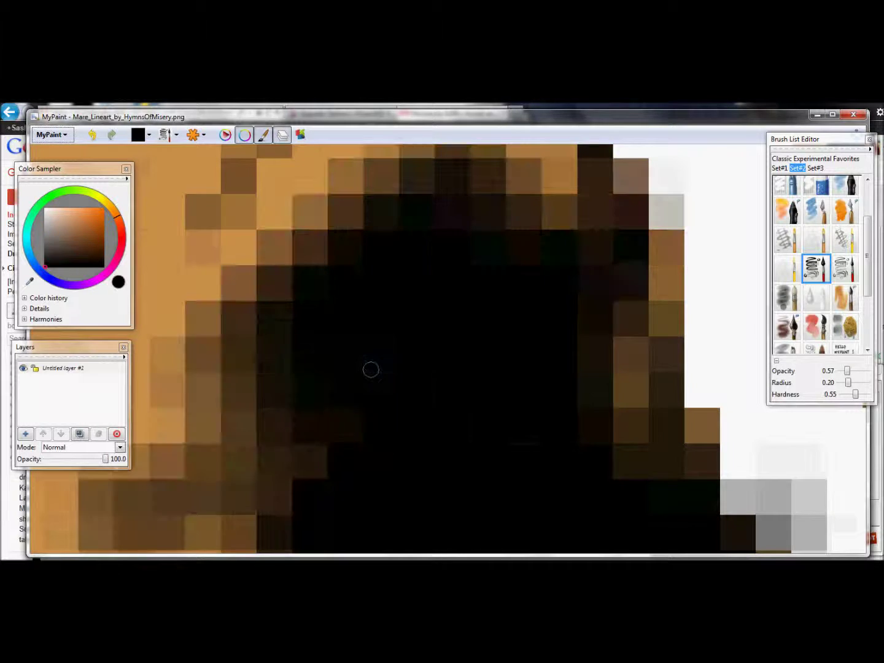
Step: Widen the tail's black fill inward from the outer side towards the hind leg
{"action": "scroll", "coordinate": [371, 369], "scroll_direction": "down", "scroll_amount": 2}
{"action": "scroll", "coordinate": [395, 426], "scroll_direction": "down", "scroll_amount": 3}
{"action": "scroll", "coordinate": [486, 358], "scroll_direction": "up", "scroll_amount": 8}
{"action": "mouse_move", "coordinate": [486, 357]}
{"action": "left_mouse_down"}
{"action": "mouse_move", "coordinate": [616, 217]}
{"action": "mouse_move", "coordinate": [184, 276]}
{"action": "mouse_move", "coordinate": [461, 522]}
{"action": "mouse_move", "coordinate": [279, 461]}
{"action": "mouse_move", "coordinate": [552, 393]}
{"action": "mouse_move", "coordinate": [430, 184]}
{"action": "mouse_move", "coordinate": [307, 429]}
{"action": "left_mouse_up"}
{"action": "mouse_move", "coordinate": [390, 250]}
{"action": "left_mouse_down"}
{"action": "mouse_move", "coordinate": [470, 286]}
{"action": "mouse_move", "coordinate": [399, 202]}
{"action": "mouse_move", "coordinate": [339, 303]}
{"action": "left_mouse_up"}
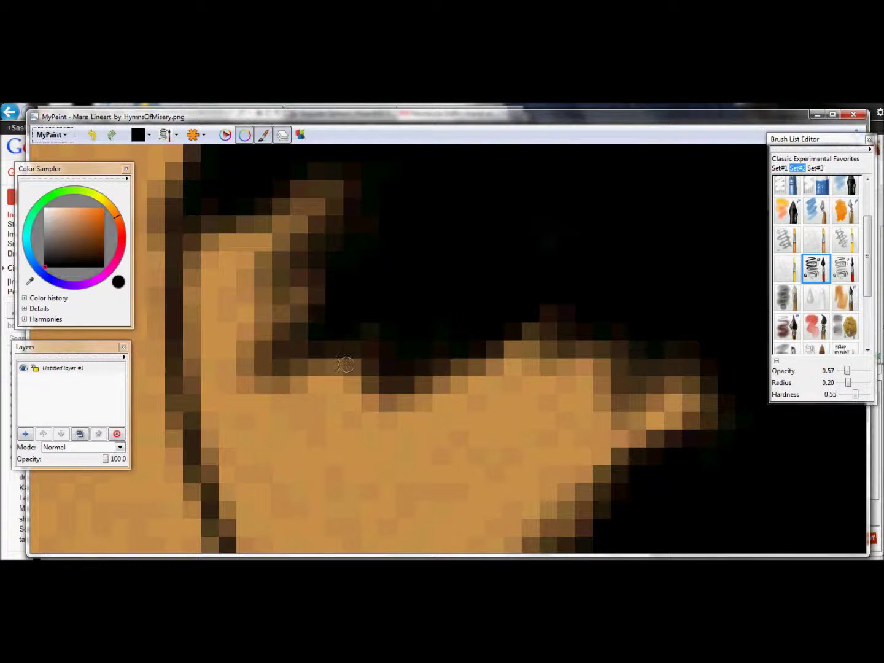
{"action": "scroll", "coordinate": [232, 368], "scroll_direction": "down", "scroll_amount": 4}
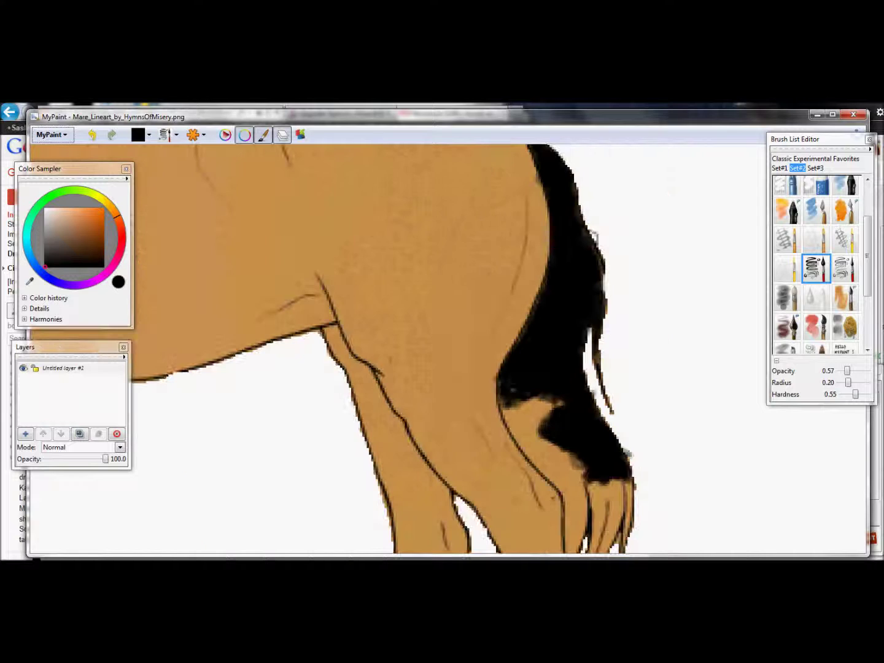
Step: Blacken the tan notch between the upper tail fill and the hind leg outline, redoing one stroke
{"action": "scroll", "coordinate": [582, 360], "scroll_direction": "up", "scroll_amount": 5}
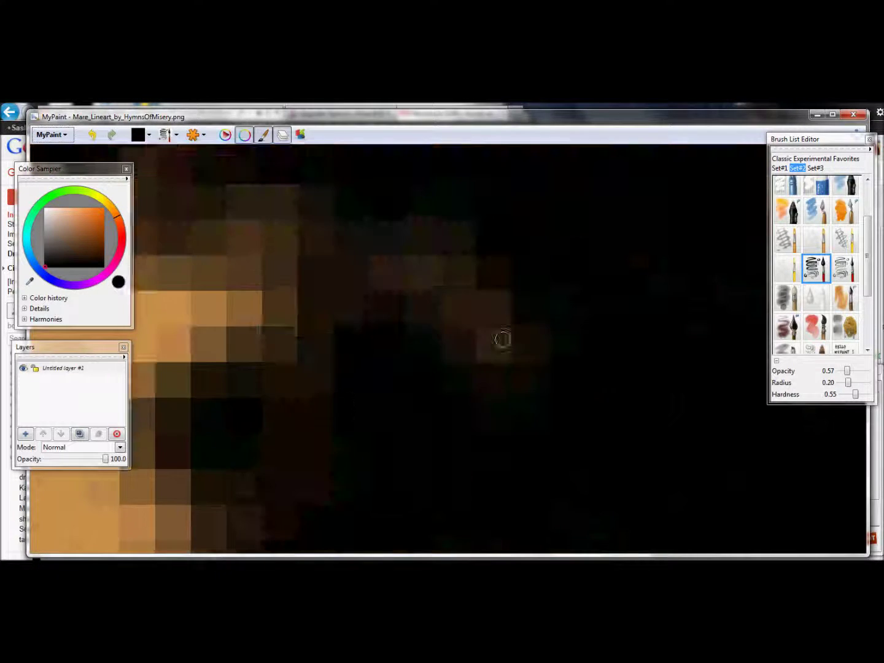
{"action": "mouse_move", "coordinate": [380, 202]}
{"action": "left_mouse_down"}
{"action": "mouse_move", "coordinate": [506, 337]}
{"action": "mouse_move", "coordinate": [246, 503]}
{"action": "mouse_move", "coordinate": [328, 315]}
{"action": "left_mouse_up"}
{"action": "key", "text": "ctrl+z"}
{"action": "left_click_drag", "start_coordinate": [344, 203], "coordinate": [361, 296]}
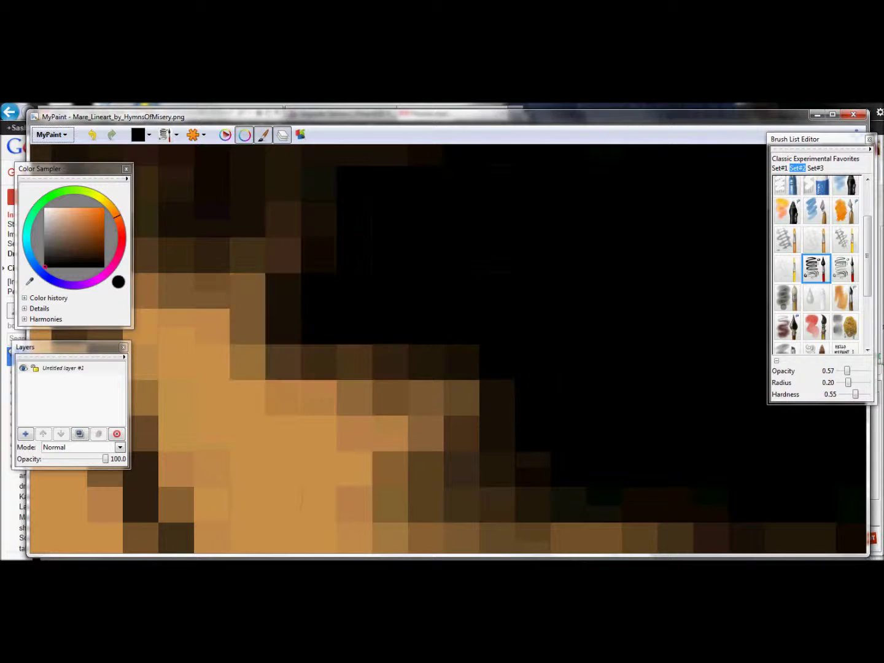
{"action": "left_click_drag", "start_coordinate": [344, 344], "coordinate": [495, 466]}
{"action": "scroll", "coordinate": [730, 538], "scroll_direction": "down", "scroll_amount": 5}
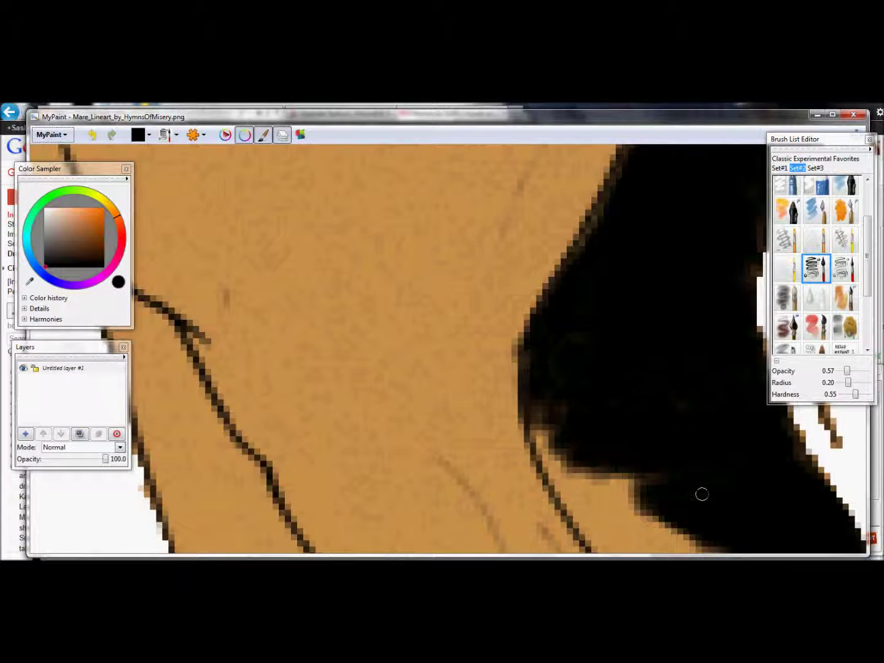
{"action": "scroll", "coordinate": [509, 362], "scroll_direction": "up", "scroll_amount": 5}
{"action": "left_click_drag", "start_coordinate": [578, 383], "coordinate": [429, 277]}
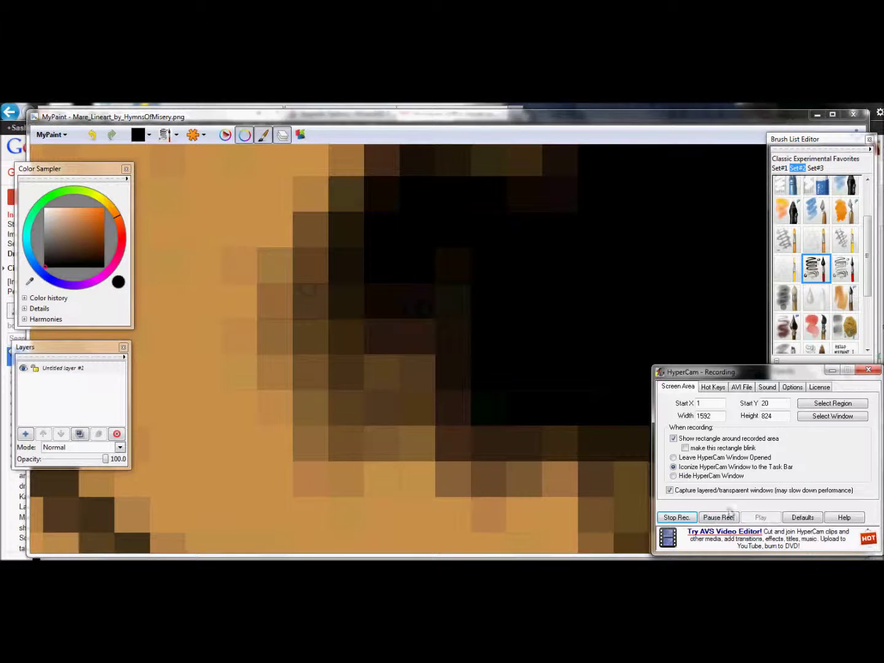
{"action": "key", "text": "f"}
{"action": "key", "text": "f"}
{"action": "key", "text": "f"}
{"action": "key", "text": "f"}
{"action": "scroll", "coordinate": [551, 237], "scroll_direction": "down", "scroll_amount": 2}
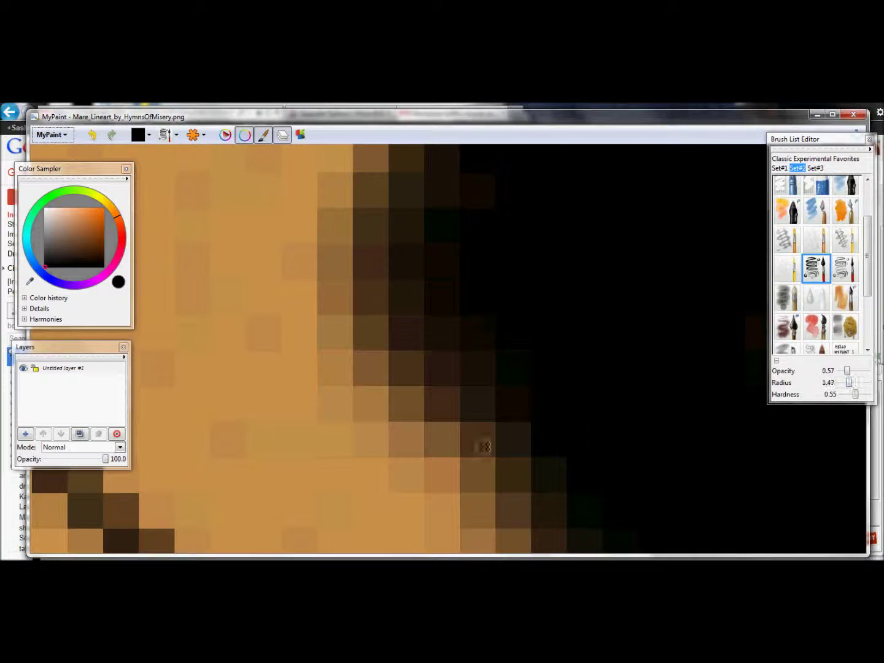
{"action": "scroll", "coordinate": [483, 445], "scroll_direction": "down", "scroll_amount": 2}
{"action": "key", "text": "d"}
{"action": "key", "text": "d"}
{"action": "key", "text": "d"}
{"action": "key", "text": "d"}
{"action": "key", "text": "d"}
{"action": "key", "text": "d"}
Step: Cover the upper part of the narrow tan gap between the tail fill and the thigh outline with black
{"action": "scroll", "coordinate": [524, 486], "scroll_direction": "down", "scroll_amount": 1}
{"action": "scroll", "coordinate": [408, 345], "scroll_direction": "up", "scroll_amount": 4}
{"action": "left_click_drag", "start_coordinate": [409, 345], "coordinate": [383, 363]}
{"action": "scroll", "coordinate": [383, 363], "scroll_direction": "down", "scroll_amount": 6}
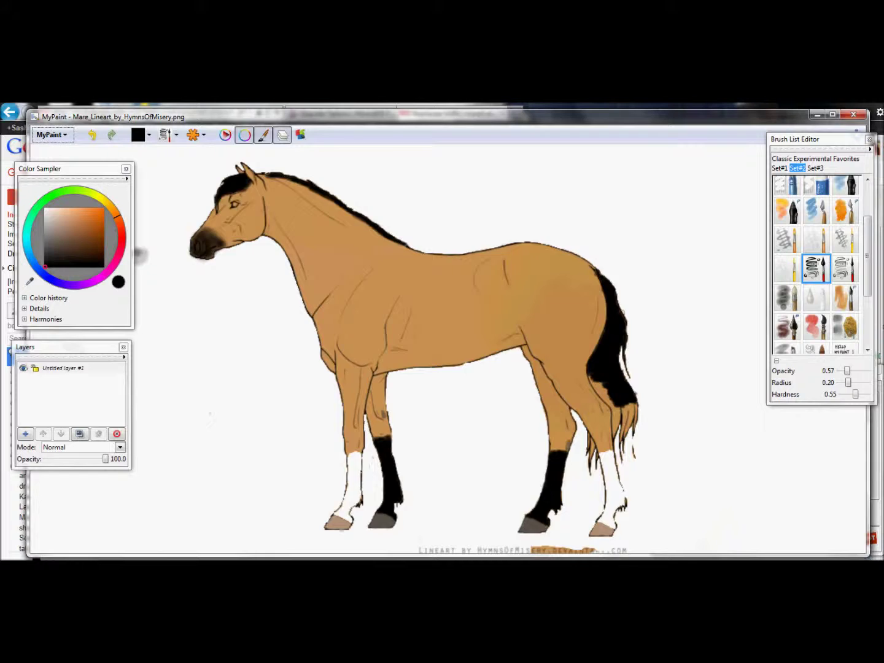
{"action": "scroll", "coordinate": [353, 353], "scroll_direction": "up", "scroll_amount": 6}
{"action": "mouse_move", "coordinate": [509, 374]}
{"action": "left_mouse_down"}
{"action": "mouse_move", "coordinate": [399, 356]}
{"action": "mouse_move", "coordinate": [307, 362]}
{"action": "mouse_move", "coordinate": [575, 529]}
{"action": "left_mouse_up"}
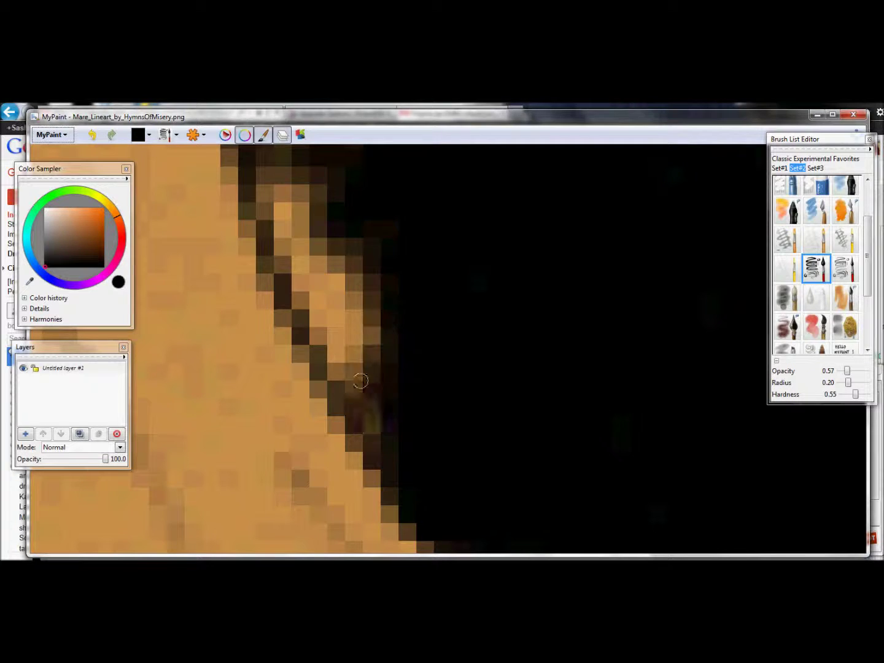
{"action": "scroll", "coordinate": [434, 338], "scroll_direction": "down", "scroll_amount": 5}
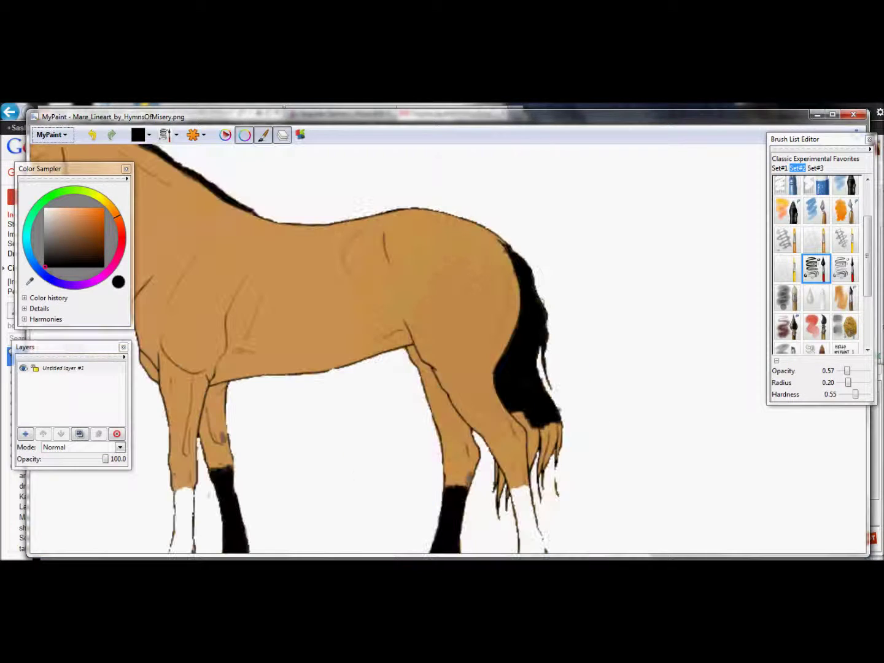
Step: Fill the remaining tan wedge between the tail and the lower hind leg outline black
{"action": "scroll", "coordinate": [368, 345], "scroll_direction": "up", "scroll_amount": 5}
{"action": "mouse_move", "coordinate": [521, 276]}
{"action": "left_mouse_down"}
{"action": "mouse_move", "coordinate": [466, 344]}
{"action": "mouse_move", "coordinate": [380, 380]}
{"action": "mouse_move", "coordinate": [332, 343]}
{"action": "left_mouse_up"}
{"action": "mouse_move", "coordinate": [628, 309]}
{"action": "left_mouse_down"}
{"action": "mouse_move", "coordinate": [484, 383]}
{"action": "mouse_move", "coordinate": [399, 368]}
{"action": "mouse_move", "coordinate": [344, 381]}
{"action": "mouse_move", "coordinate": [332, 491]}
{"action": "mouse_move", "coordinate": [429, 441]}
{"action": "left_mouse_up"}
{"action": "scroll", "coordinate": [369, 368], "scroll_direction": "up", "scroll_amount": 2}
{"action": "scroll", "coordinate": [368, 369], "scroll_direction": "down", "scroll_amount": 3}
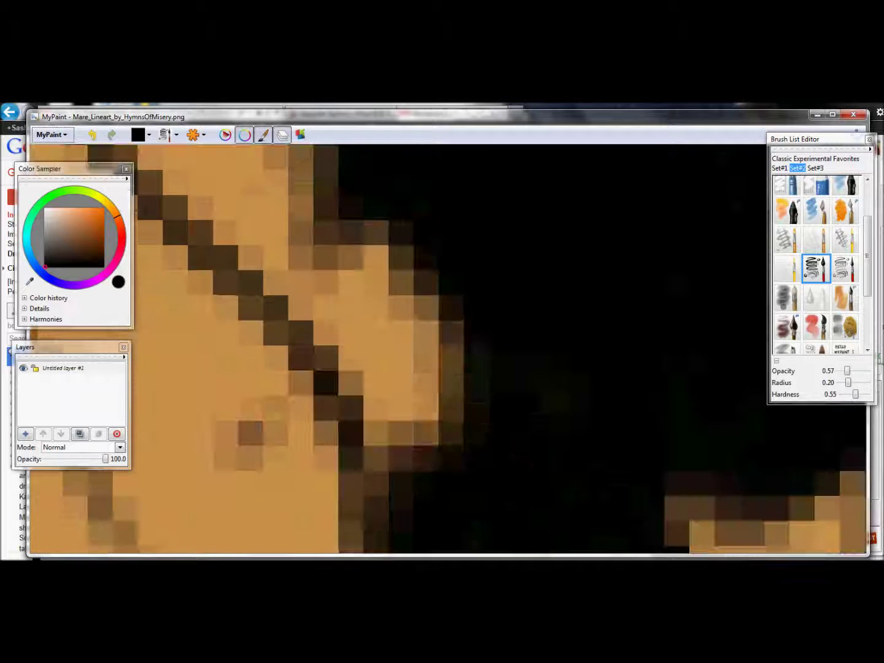
{"action": "scroll", "coordinate": [368, 368], "scroll_direction": "down", "scroll_amount": 2}
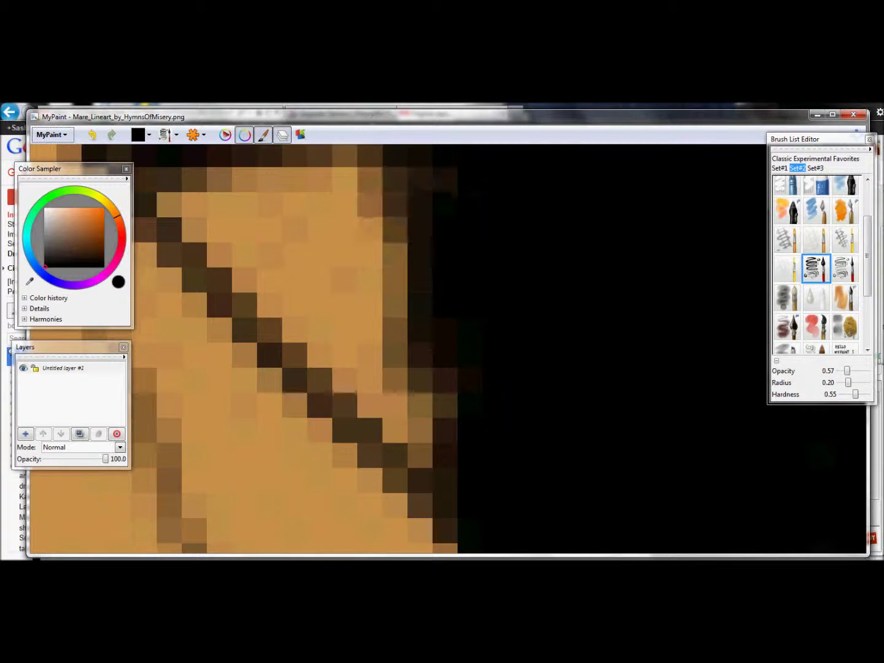
{"action": "scroll", "coordinate": [368, 368], "scroll_direction": "up", "scroll_amount": 2}
{"action": "scroll", "coordinate": [354, 391], "scroll_direction": "down", "scroll_amount": 4}
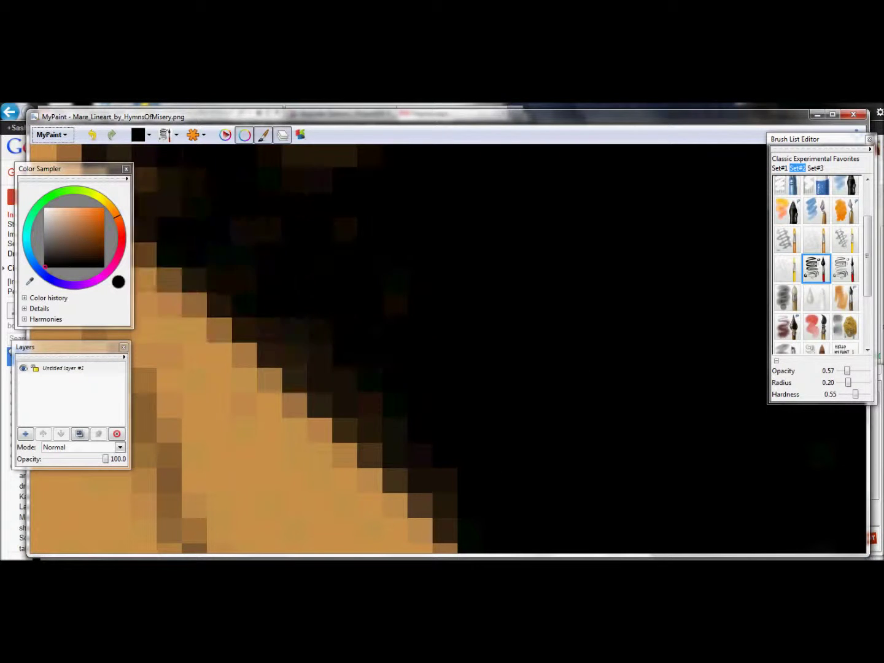
{"action": "scroll", "coordinate": [354, 390], "scroll_direction": "up", "scroll_amount": 1}
Step: Extend the black down into the tops of the tail's lower strands and along its outer edge
{"action": "scroll", "coordinate": [426, 190], "scroll_direction": "up", "scroll_amount": 5}
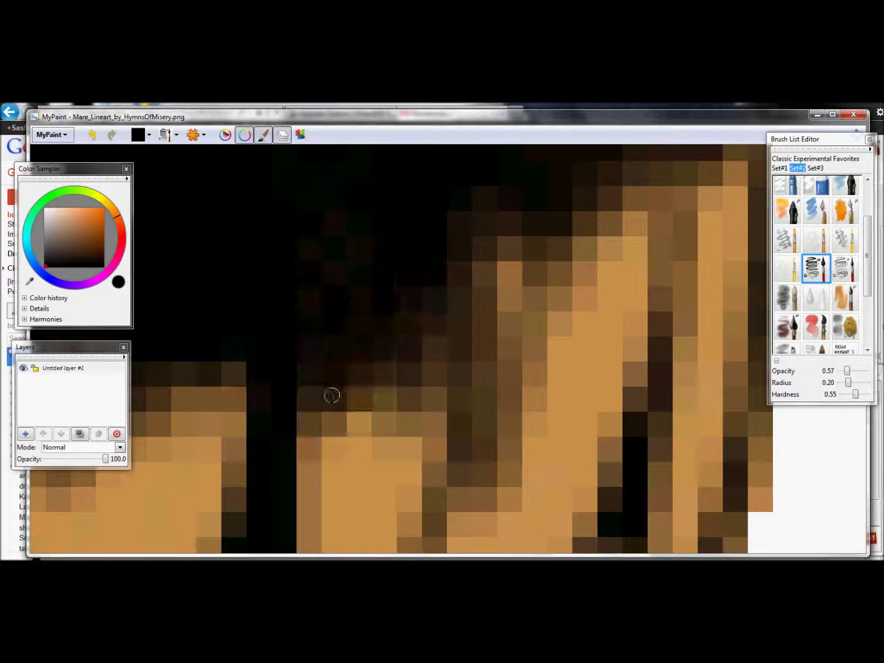
{"action": "scroll", "coordinate": [316, 444], "scroll_direction": "up", "scroll_amount": 2}
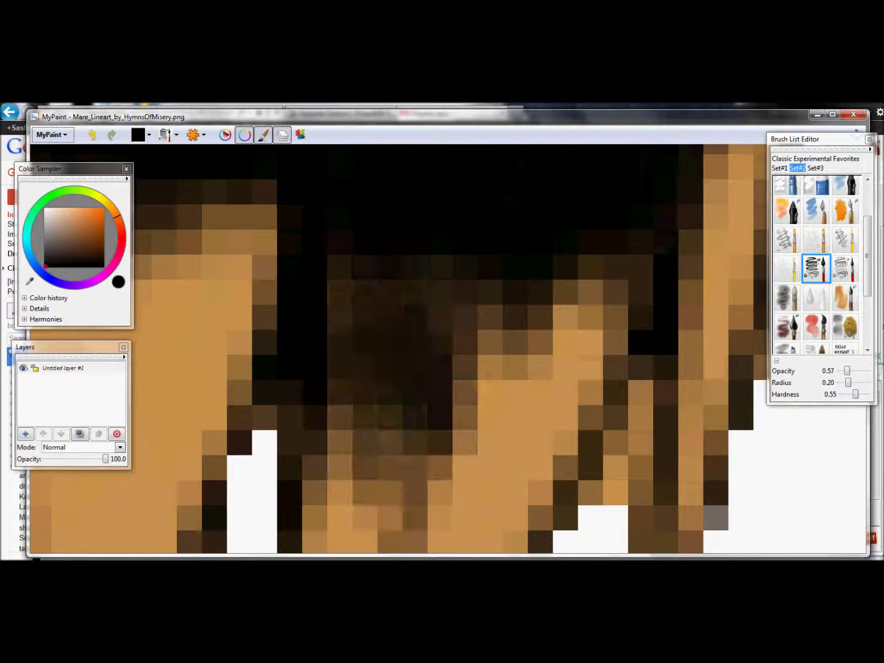
{"action": "scroll", "coordinate": [411, 500], "scroll_direction": "down", "scroll_amount": 2}
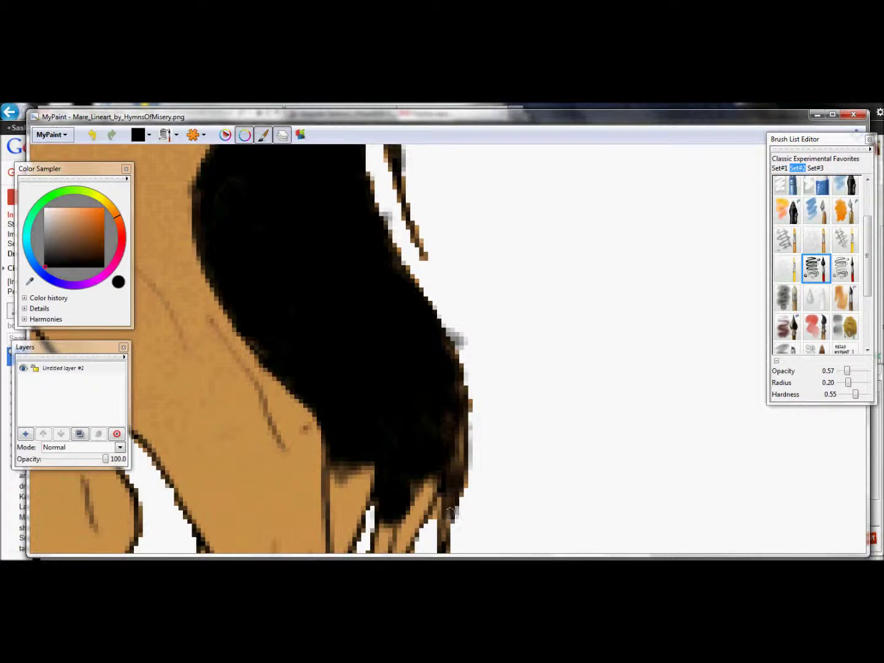
{"action": "scroll", "coordinate": [448, 488], "scroll_direction": "up", "scroll_amount": 3}
{"action": "scroll", "coordinate": [578, 484], "scroll_direction": "down", "scroll_amount": 4}
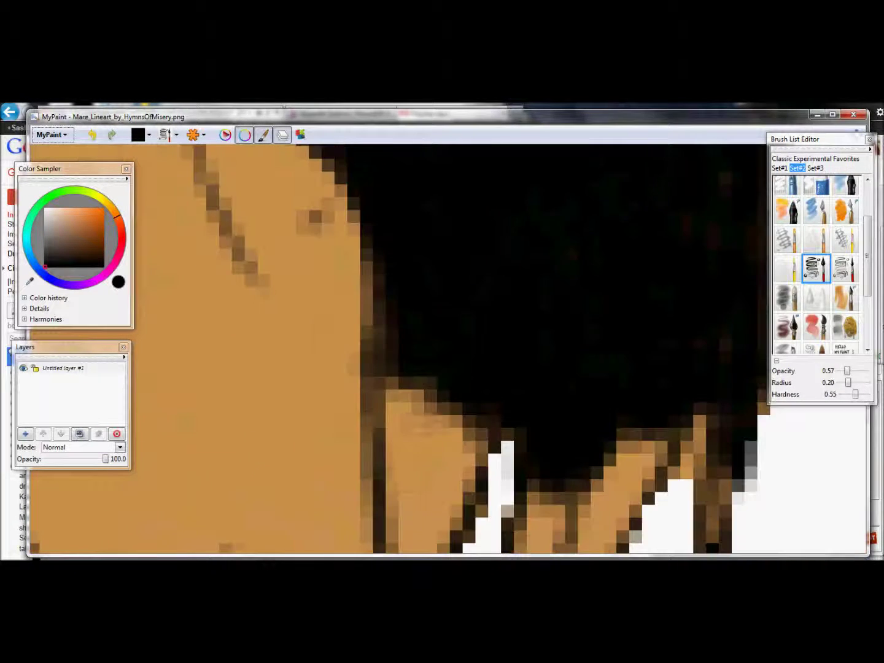
Step: Blacken the tail strands hanging beside the near hind leg down towards their tips, undoing one stroke
{"action": "scroll", "coordinate": [482, 430], "scroll_direction": "up", "scroll_amount": 2}
{"action": "mouse_move", "coordinate": [482, 429]}
{"action": "left_mouse_down"}
{"action": "mouse_move", "coordinate": [413, 460]}
{"action": "mouse_move", "coordinate": [361, 286]}
{"action": "left_mouse_up"}
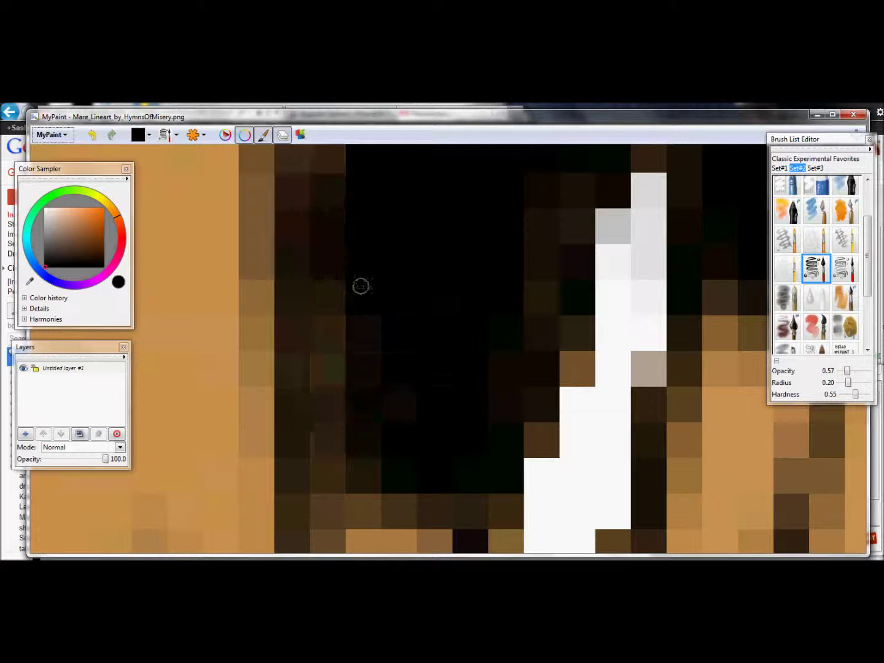
{"action": "key", "text": "ctrl+z"}
{"action": "mouse_move", "coordinate": [467, 306]}
{"action": "left_mouse_down"}
{"action": "mouse_move", "coordinate": [395, 500]}
{"action": "mouse_move", "coordinate": [478, 322]}
{"action": "left_mouse_up"}
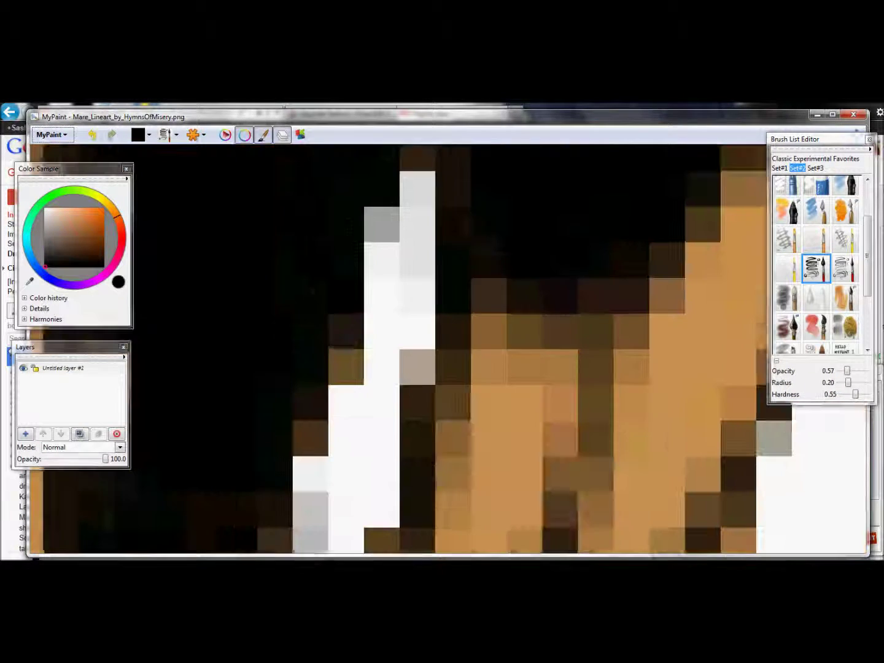
{"action": "mouse_move", "coordinate": [583, 276]}
{"action": "left_mouse_down"}
{"action": "mouse_move", "coordinate": [483, 523]}
{"action": "mouse_move", "coordinate": [651, 320]}
{"action": "mouse_move", "coordinate": [609, 428]}
{"action": "mouse_move", "coordinate": [421, 532]}
{"action": "left_mouse_up"}
{"action": "left_click_drag", "start_coordinate": [614, 276], "coordinate": [257, 405]}
{"action": "left_click_drag", "start_coordinate": [408, 516], "coordinate": [234, 467]}
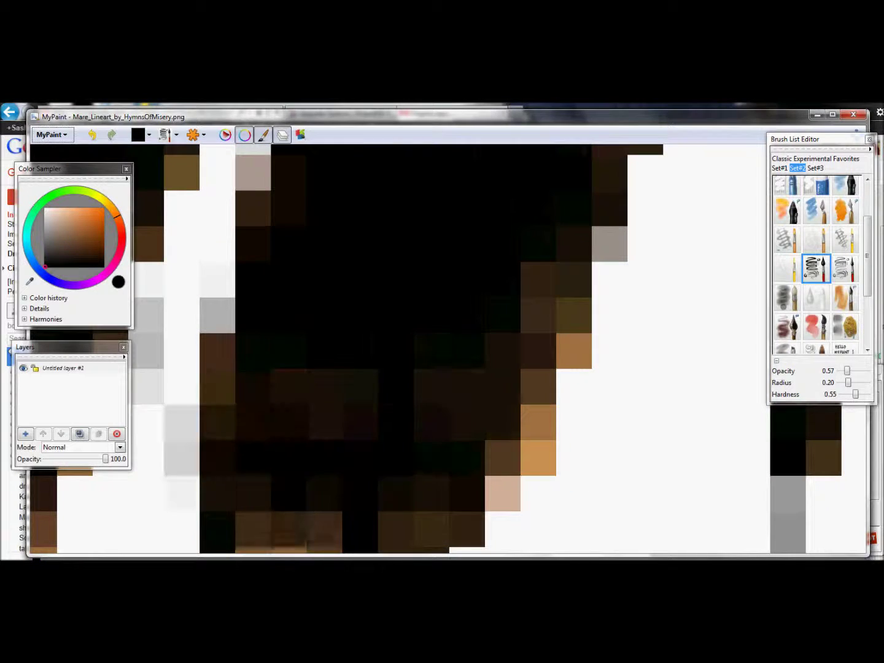
Step: Paint over the break in the tail's thin outer strand with the brush radius at -1.59
{"action": "scroll", "coordinate": [417, 514], "scroll_direction": "down", "scroll_amount": 2}
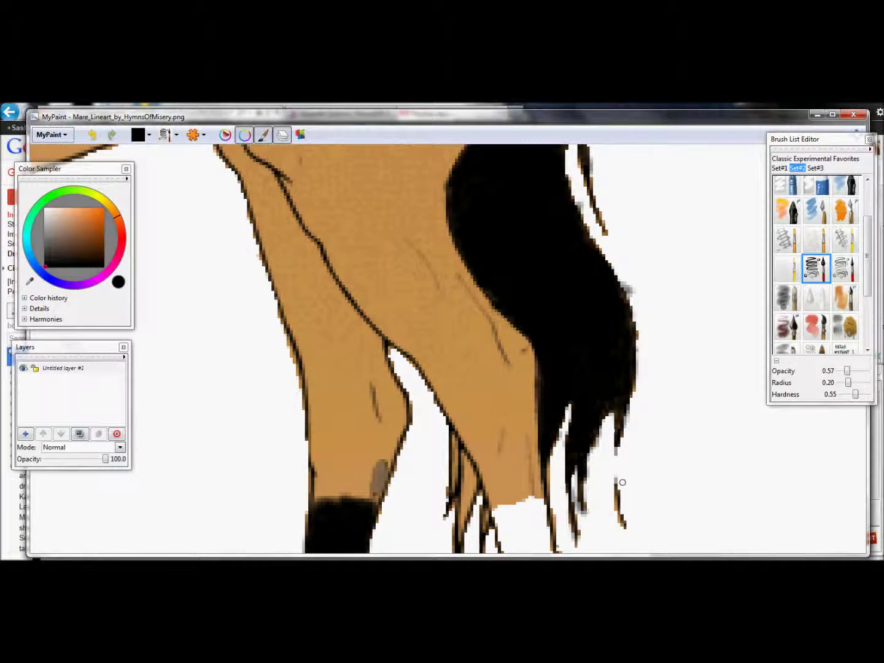
{"action": "scroll", "coordinate": [622, 481], "scroll_direction": "up", "scroll_amount": 5}
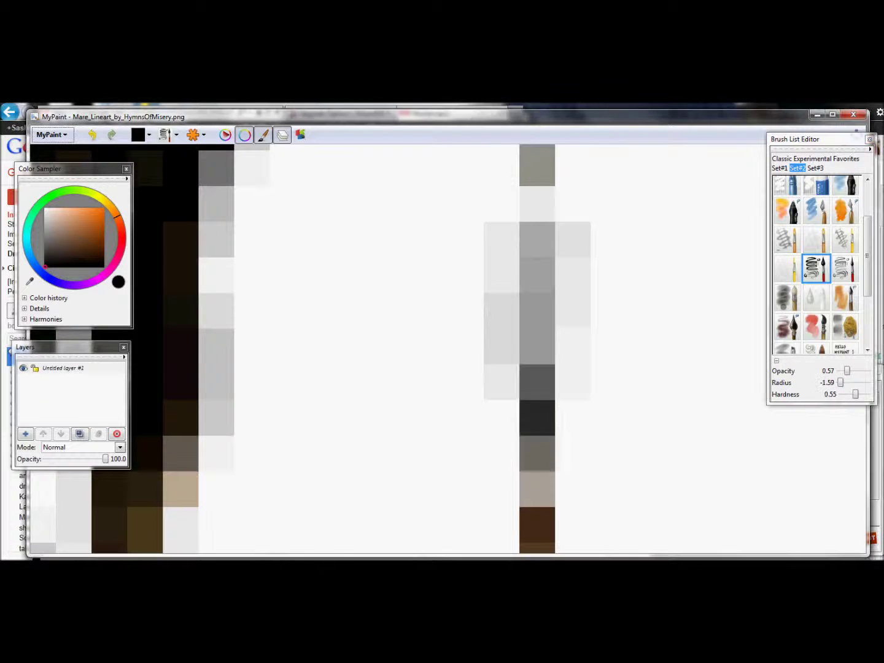
{"action": "scroll", "coordinate": [549, 283], "scroll_direction": "down", "scroll_amount": 4}
Step: Fill the tail strands showing between the hind legs black with the brush radius set to 0.20
{"action": "left_click_drag", "start_coordinate": [840, 381], "coordinate": [846, 383]}
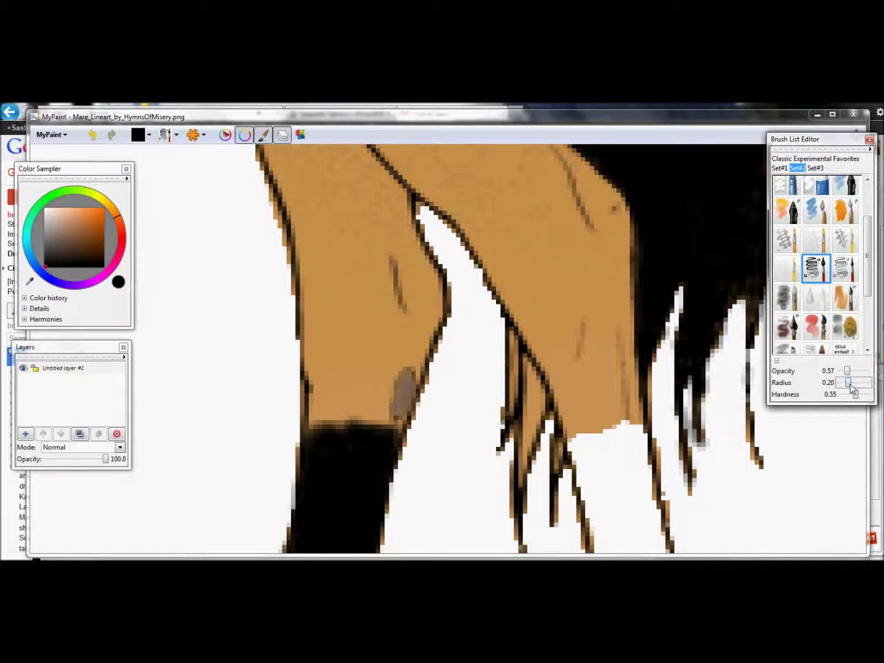
{"action": "scroll", "coordinate": [541, 442], "scroll_direction": "up", "scroll_amount": 4}
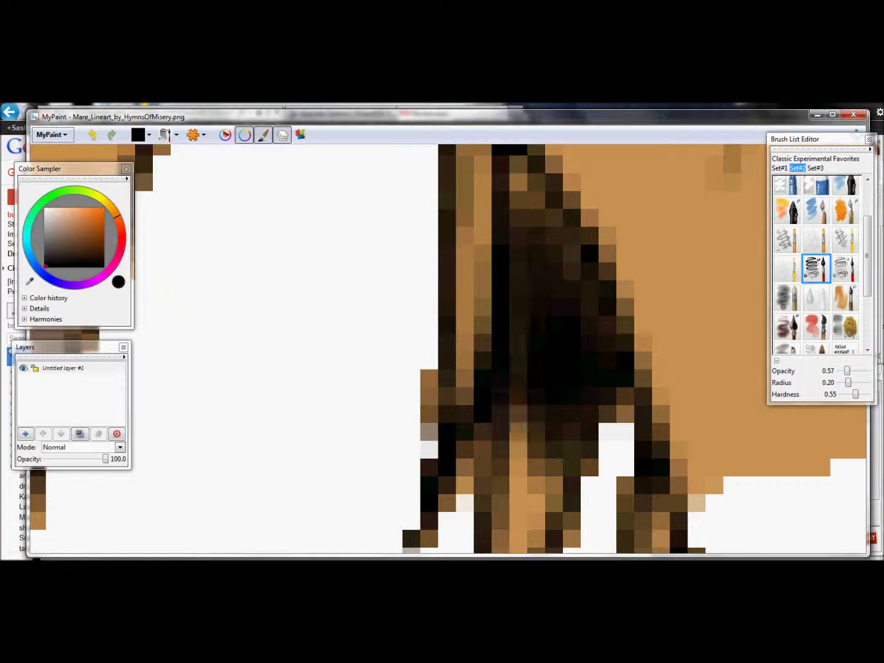
{"action": "scroll", "coordinate": [491, 408], "scroll_direction": "down", "scroll_amount": 5}
{"action": "scroll", "coordinate": [491, 408], "scroll_direction": "up", "scroll_amount": 2}
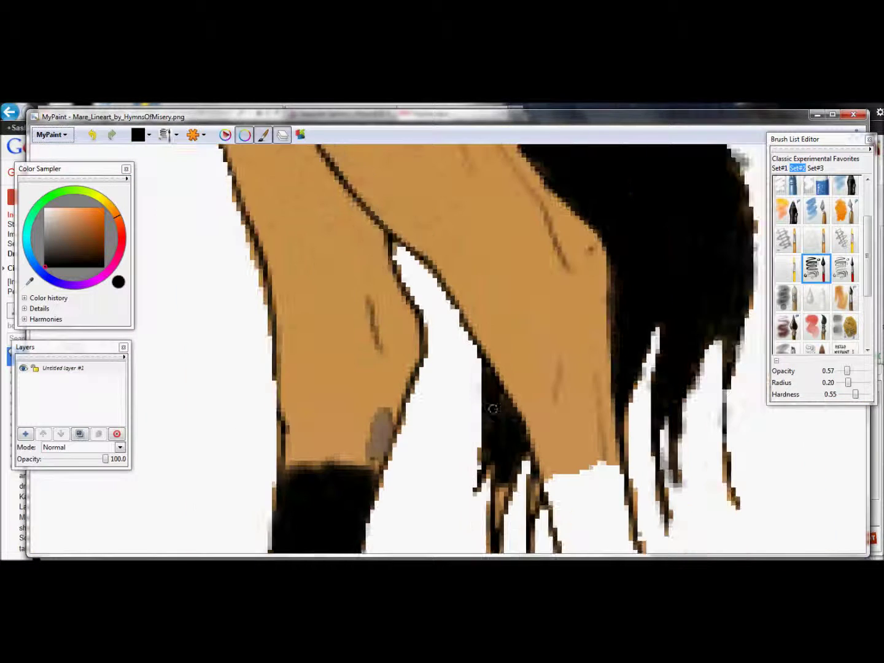
{"action": "scroll", "coordinate": [438, 334], "scroll_direction": "up", "scroll_amount": 5}
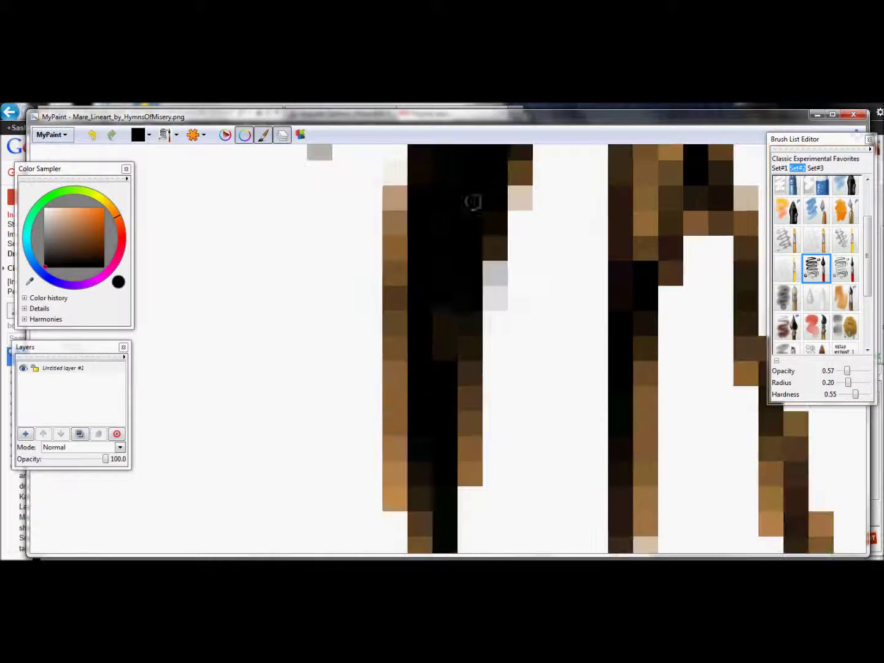
{"action": "scroll", "coordinate": [587, 280], "scroll_direction": "down", "scroll_amount": 7}
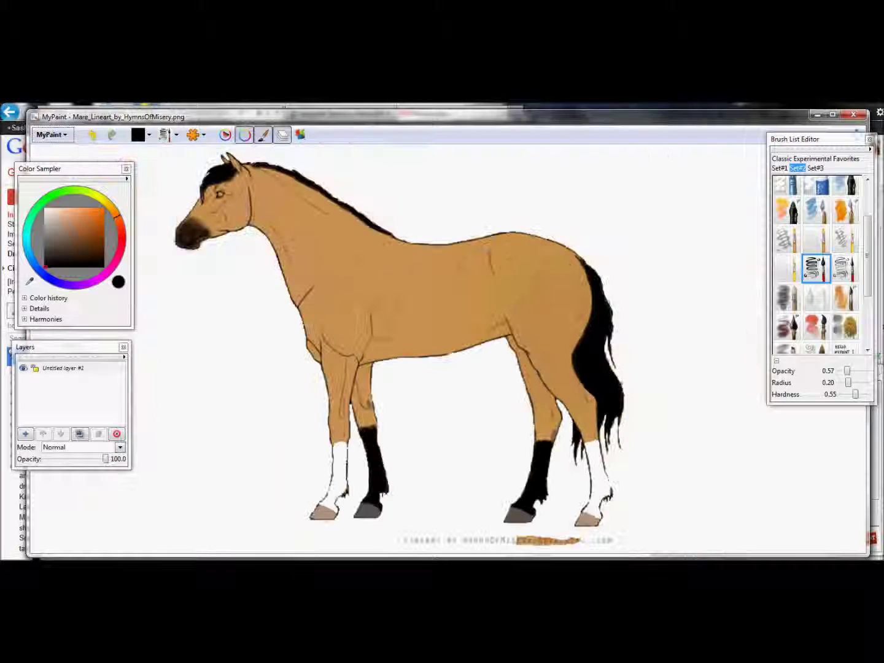
Step: Fill the inside of the horse's eye with dark brown using a fine brush at radius -0.49
{"action": "left_click", "coordinate": [96, 242]}
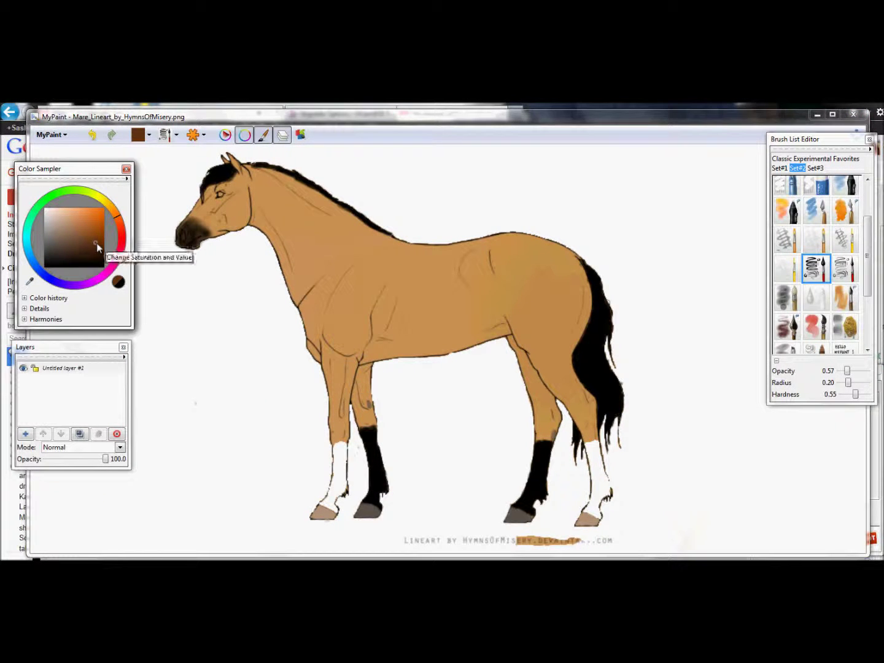
{"action": "left_click", "coordinate": [844, 268]}
{"action": "left_click_drag", "start_coordinate": [126, 246], "coordinate": [282, 404]}
{"action": "scroll", "coordinate": [379, 350], "scroll_direction": "up", "scroll_amount": 7}
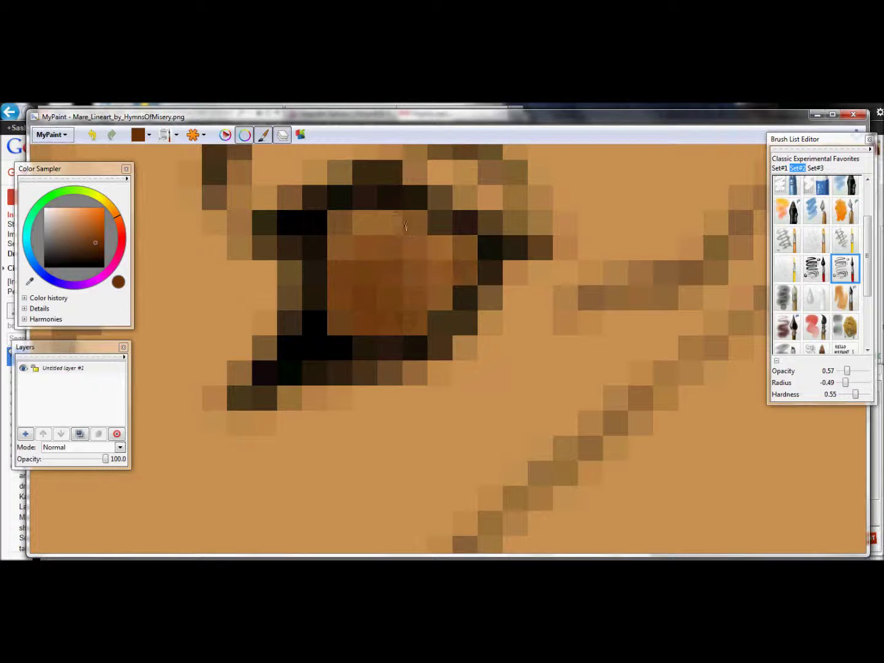
{"action": "scroll", "coordinate": [436, 279], "scroll_direction": "down", "scroll_amount": 7}
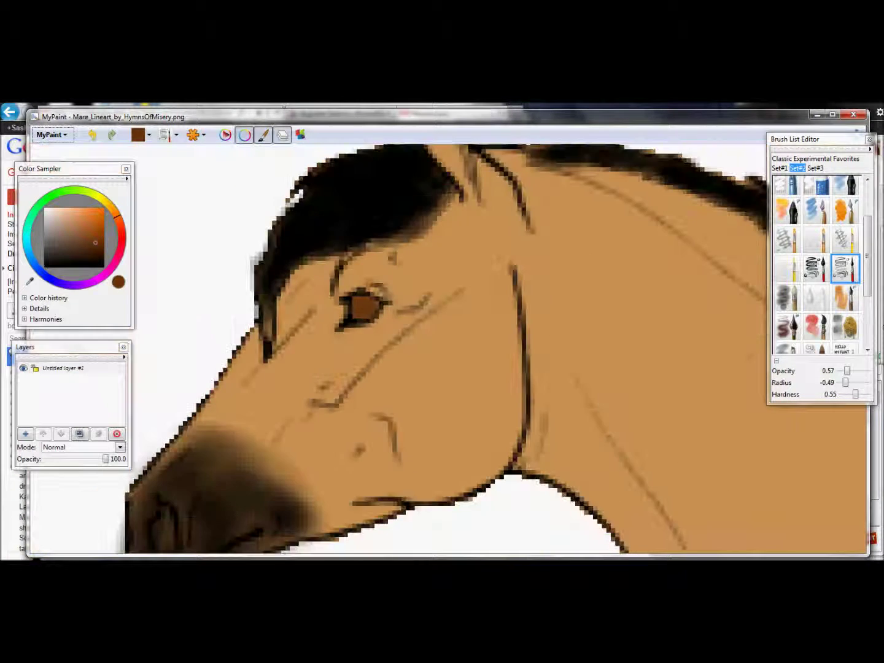
Step: Paint a small black pupil in the centre of the brown eye with the brush radius at -0.90
{"action": "scroll", "coordinate": [436, 279], "scroll_direction": "up", "scroll_amount": 7}
{"action": "left_click", "coordinate": [45, 266]}
{"action": "left_click_drag", "start_coordinate": [386, 282], "coordinate": [337, 318]}
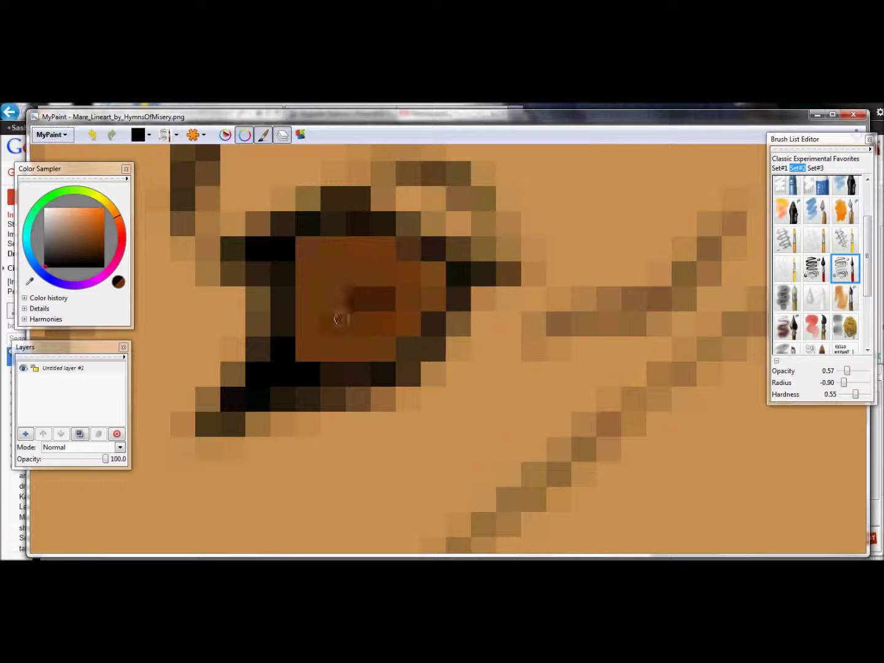
{"action": "scroll", "coordinate": [332, 325], "scroll_direction": "down", "scroll_amount": 7}
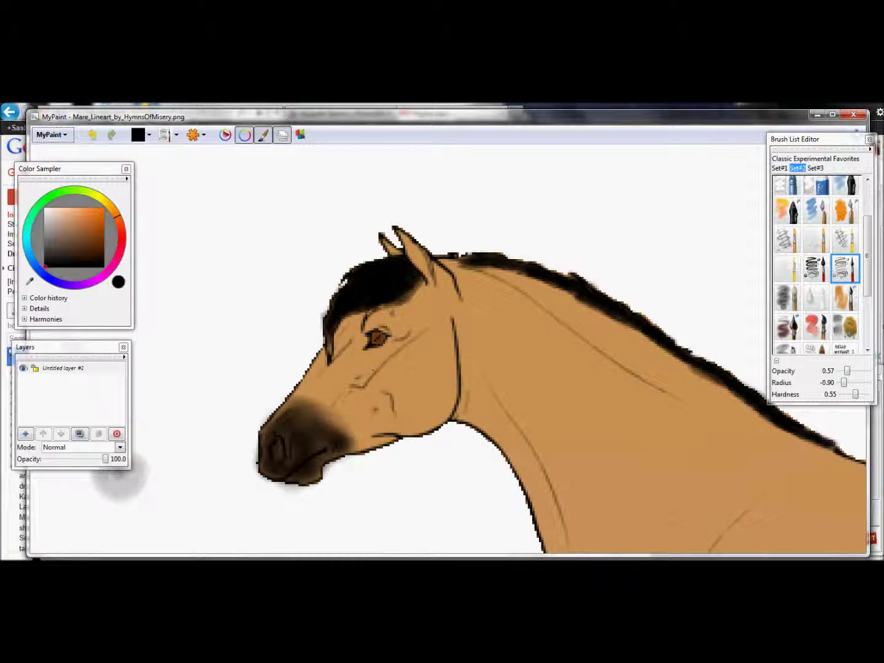
{"action": "scroll", "coordinate": [382, 331], "scroll_direction": "up", "scroll_amount": 7}
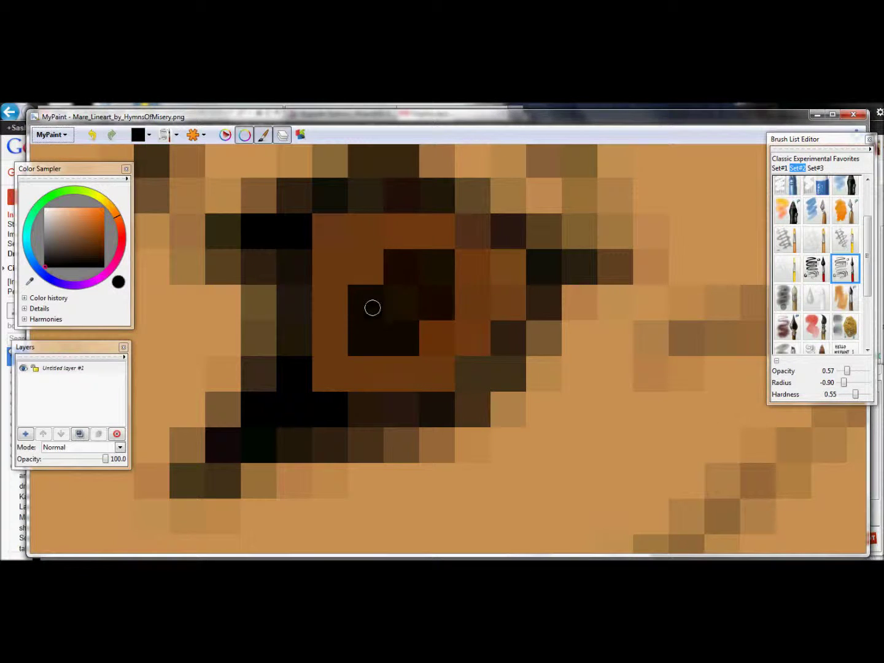
{"action": "scroll", "coordinate": [372, 307], "scroll_direction": "down", "scroll_amount": 7}
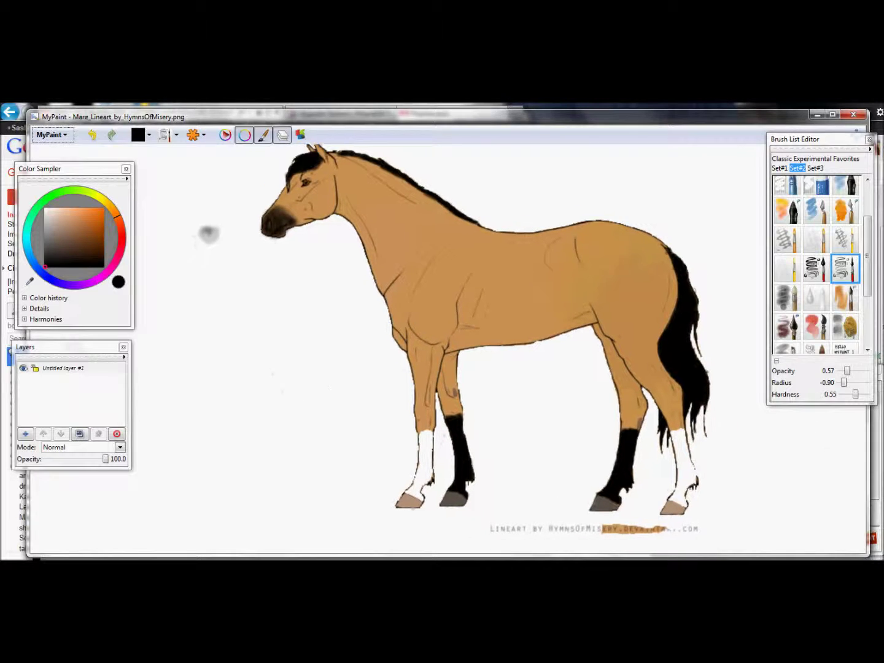
{"action": "left_click", "coordinate": [786, 185]}
{"action": "left_click_drag", "start_coordinate": [429, 343], "coordinate": [302, 174]}
{"action": "left_click_drag", "start_coordinate": [657, 365], "coordinate": [688, 522]}
{"action": "scroll", "coordinate": [816, 258], "scroll_direction": "up", "scroll_amount": 2}
{"action": "left_click", "coordinate": [845, 190]}
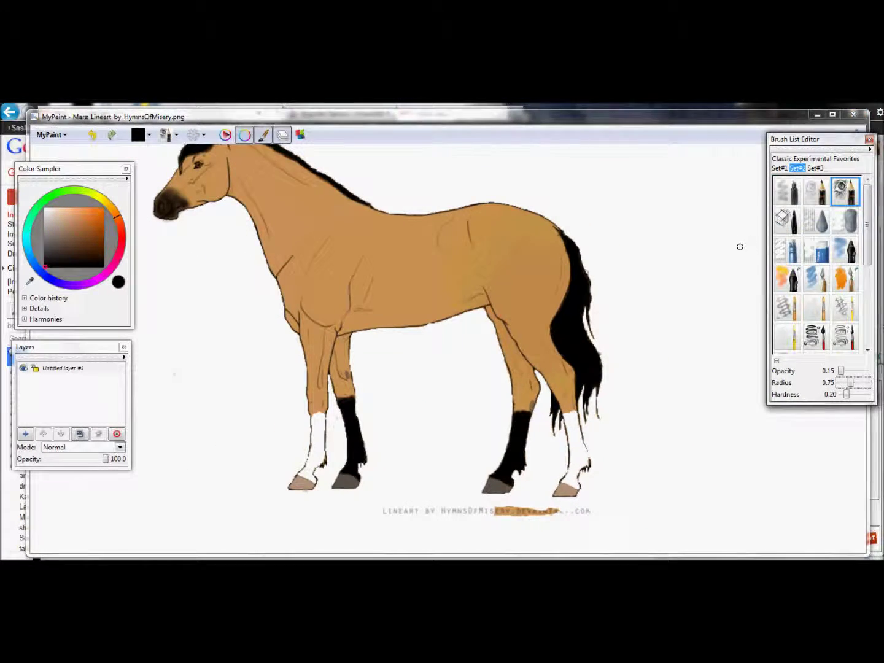
{"action": "scroll", "coordinate": [553, 299], "scroll_direction": "up", "scroll_amount": 1}
{"action": "scroll", "coordinate": [329, 261], "scroll_direction": "down", "scroll_amount": 2}
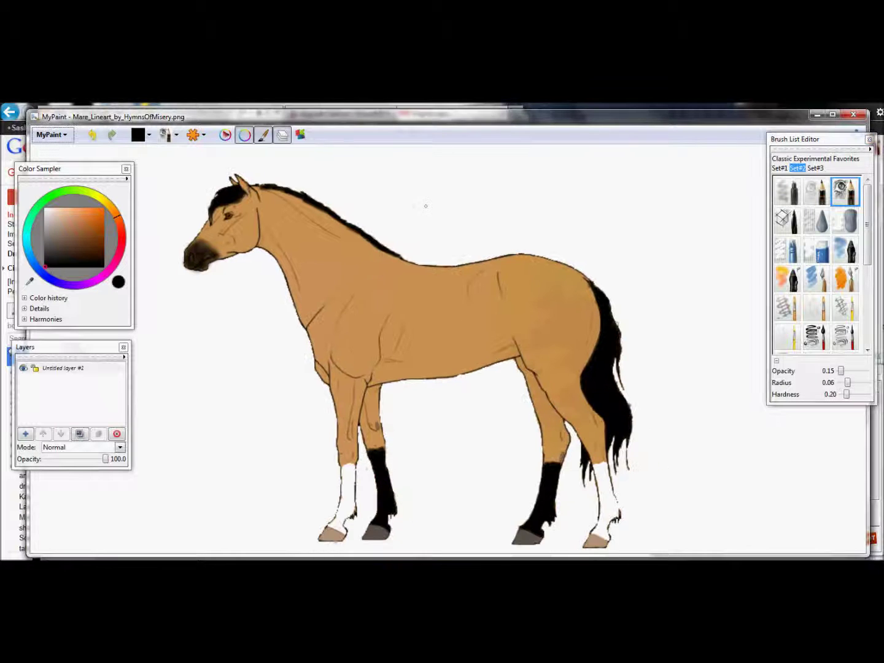
{"action": "left_click_drag", "start_coordinate": [424, 203], "coordinate": [488, 174]}
{"action": "left_click", "coordinate": [51, 134]}
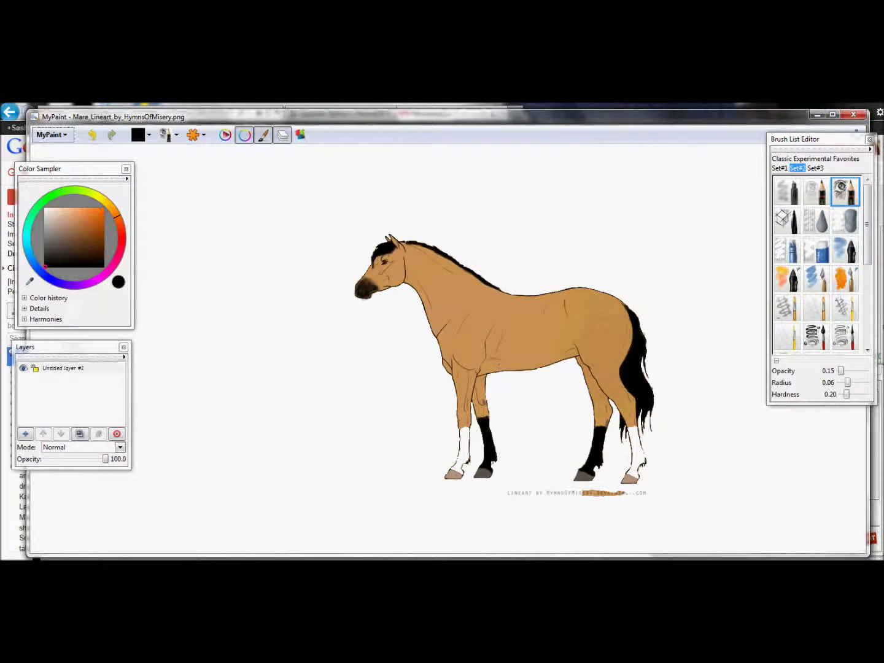
{"action": "left_click", "coordinate": [52, 135]}
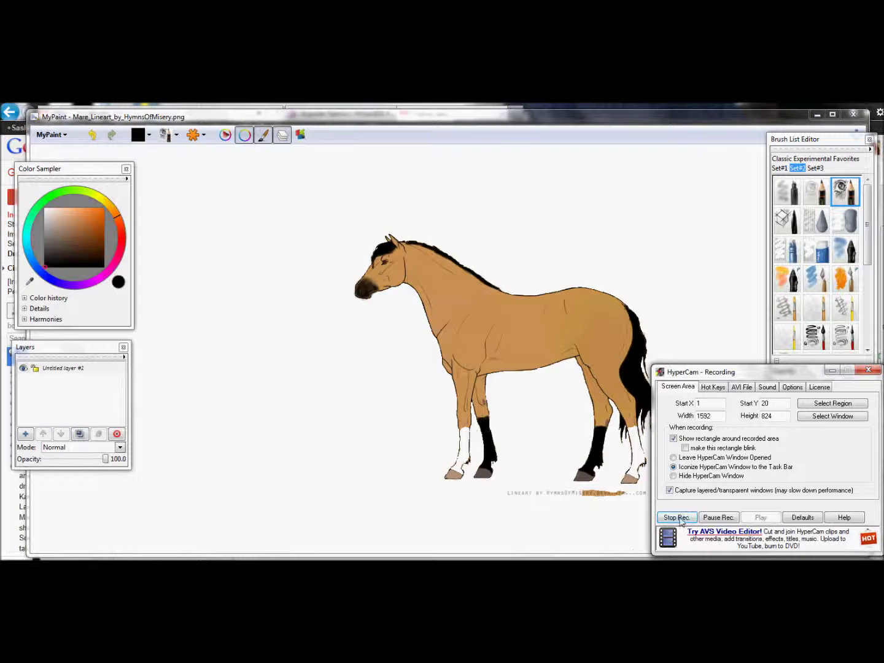